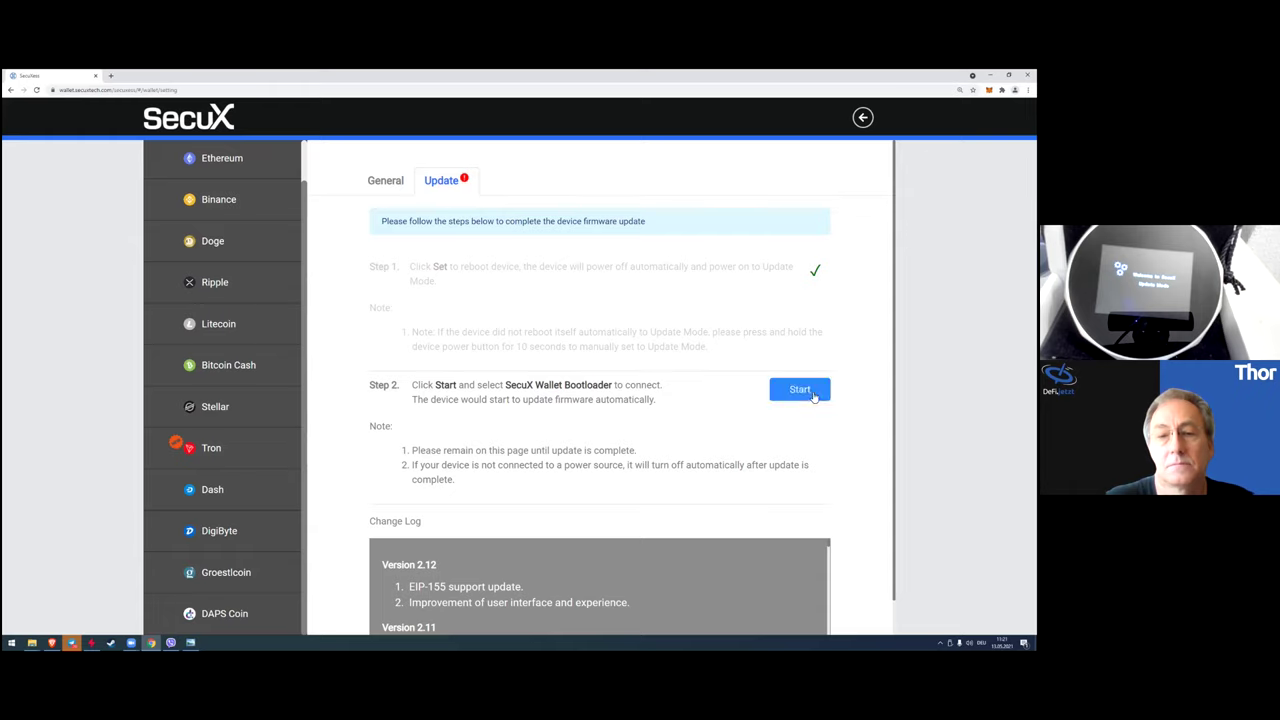
- Start the device firmware update by connecting to SecuX Wallet Bootloader, and acknowledge its completion
right_click(778, 382)
left_click(796, 389)
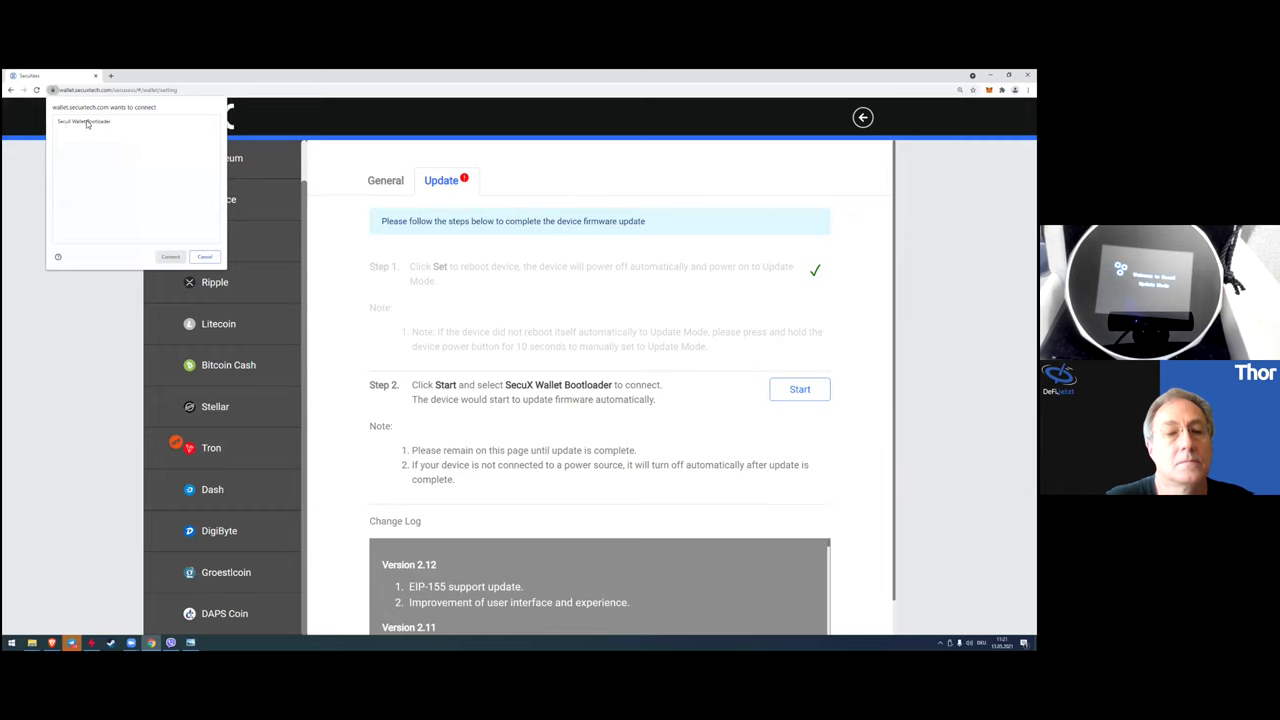
left_click(85, 122)
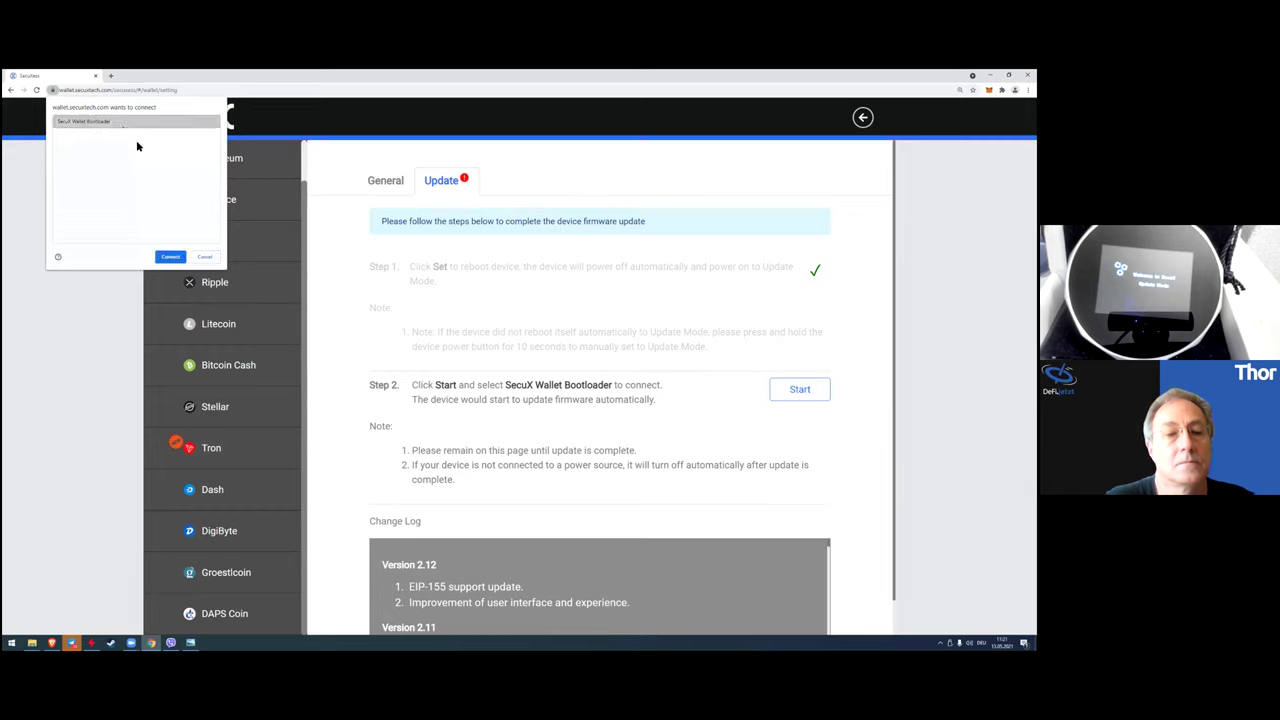
left_click(177, 258)
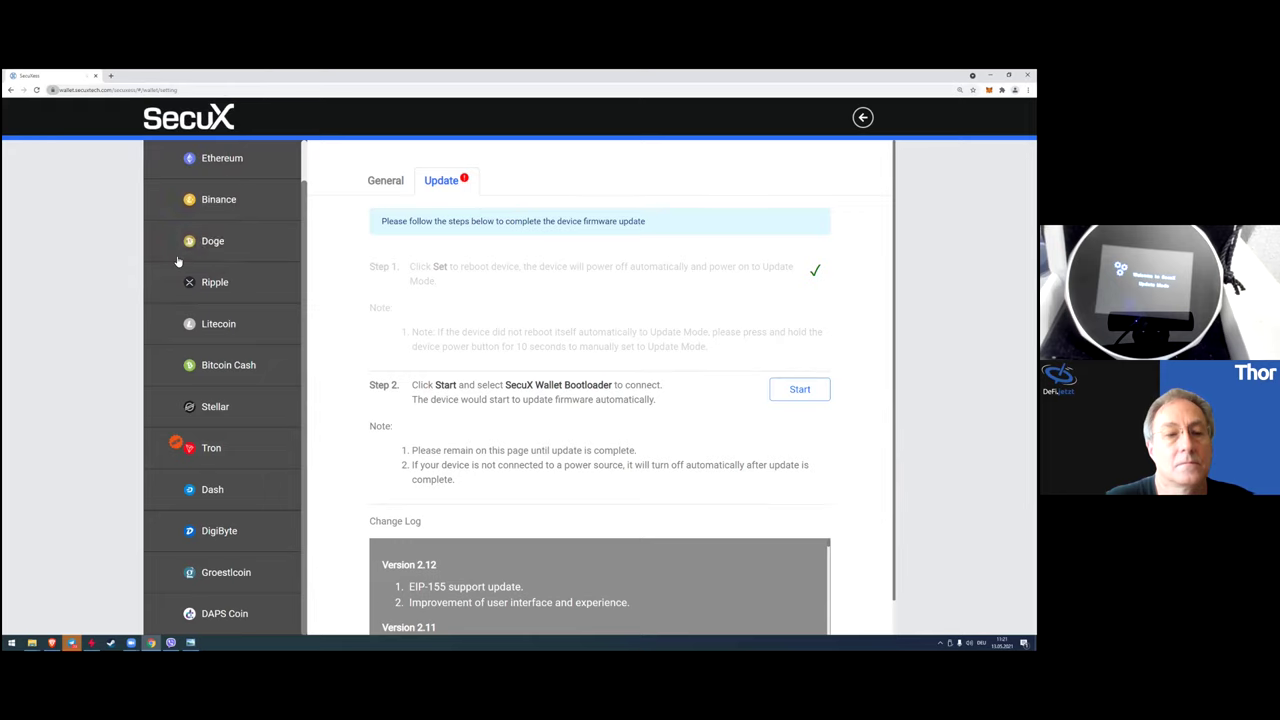
left_click(782, 396)
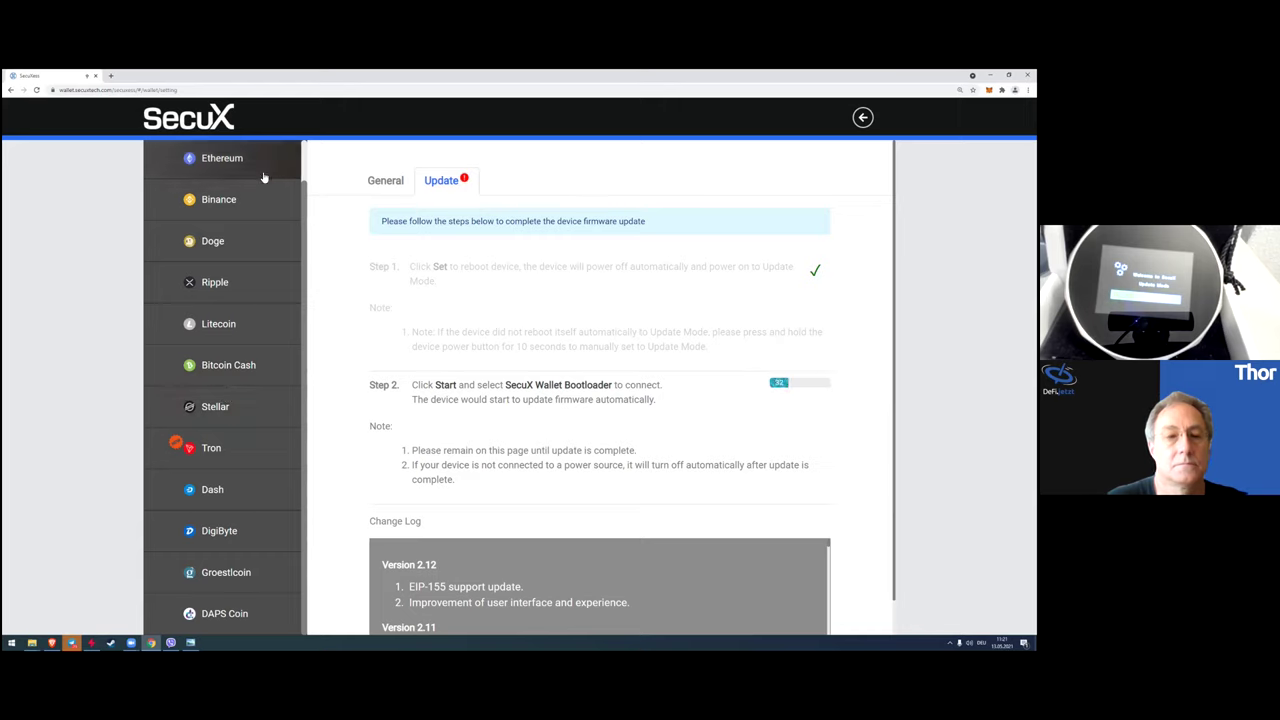
scroll(257, 305, "up", 1)
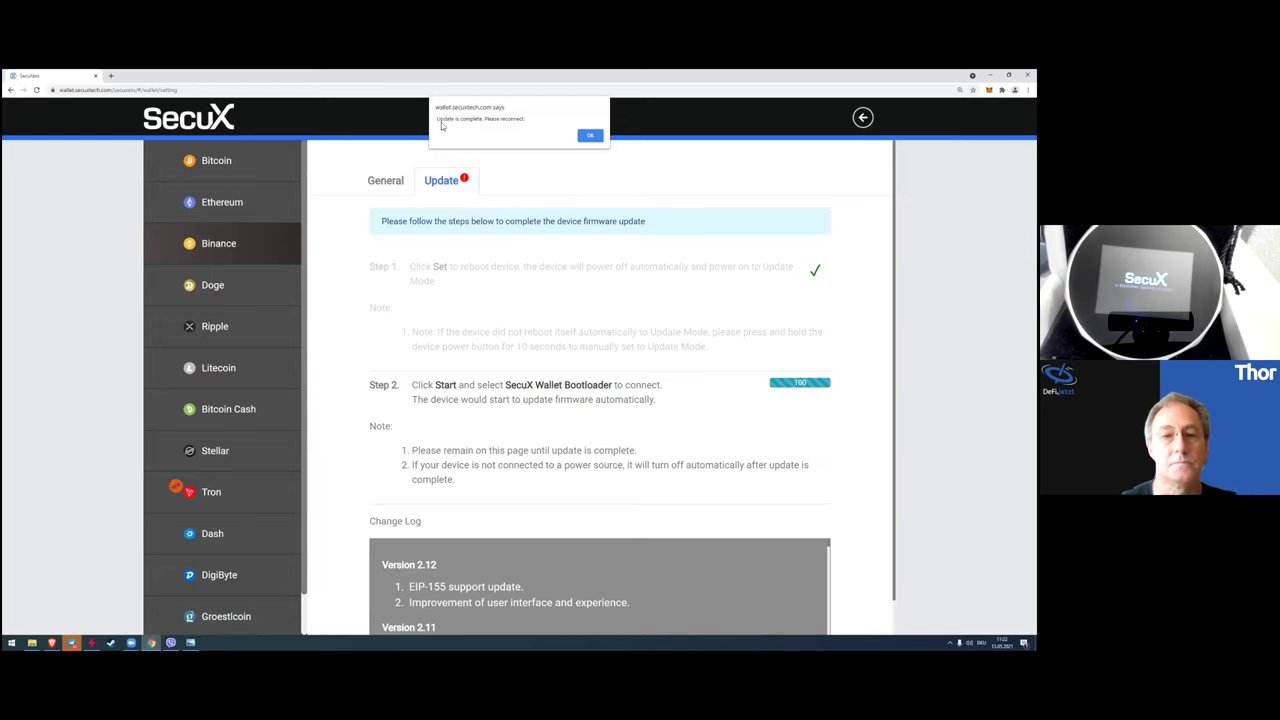
left_click_drag(437, 118, 525, 119)
left_click(554, 136)
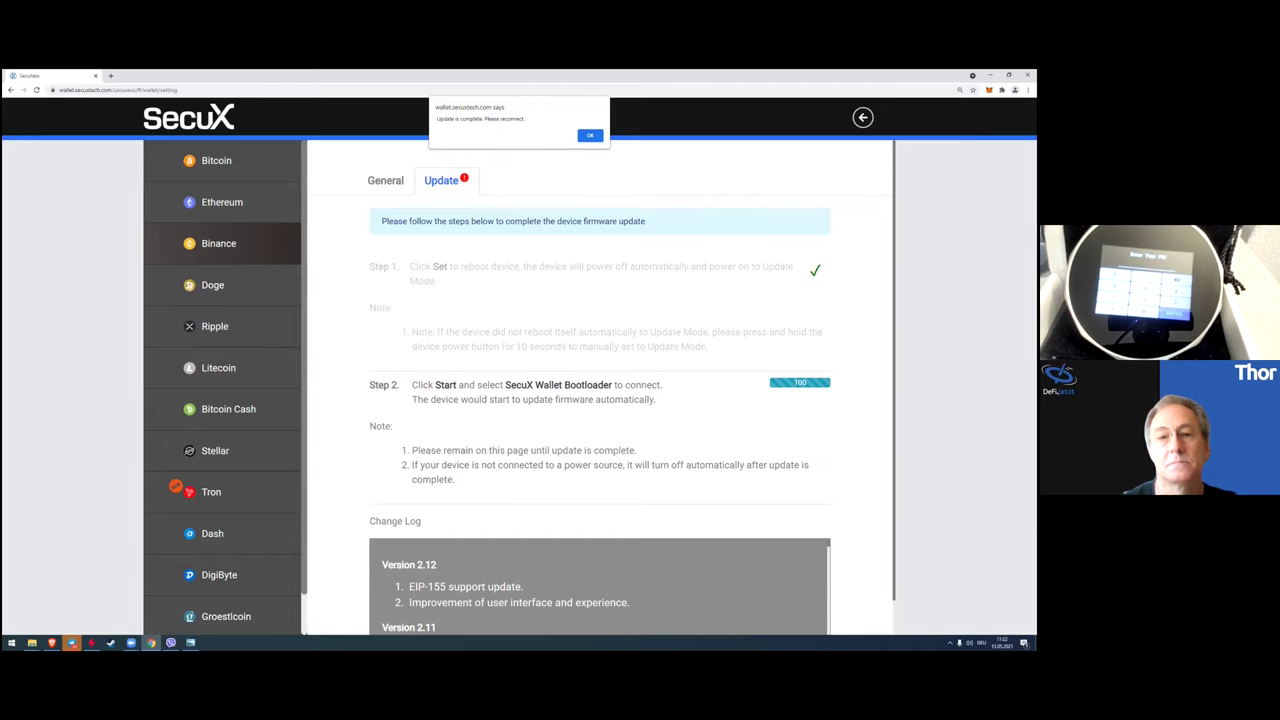
key("Return")
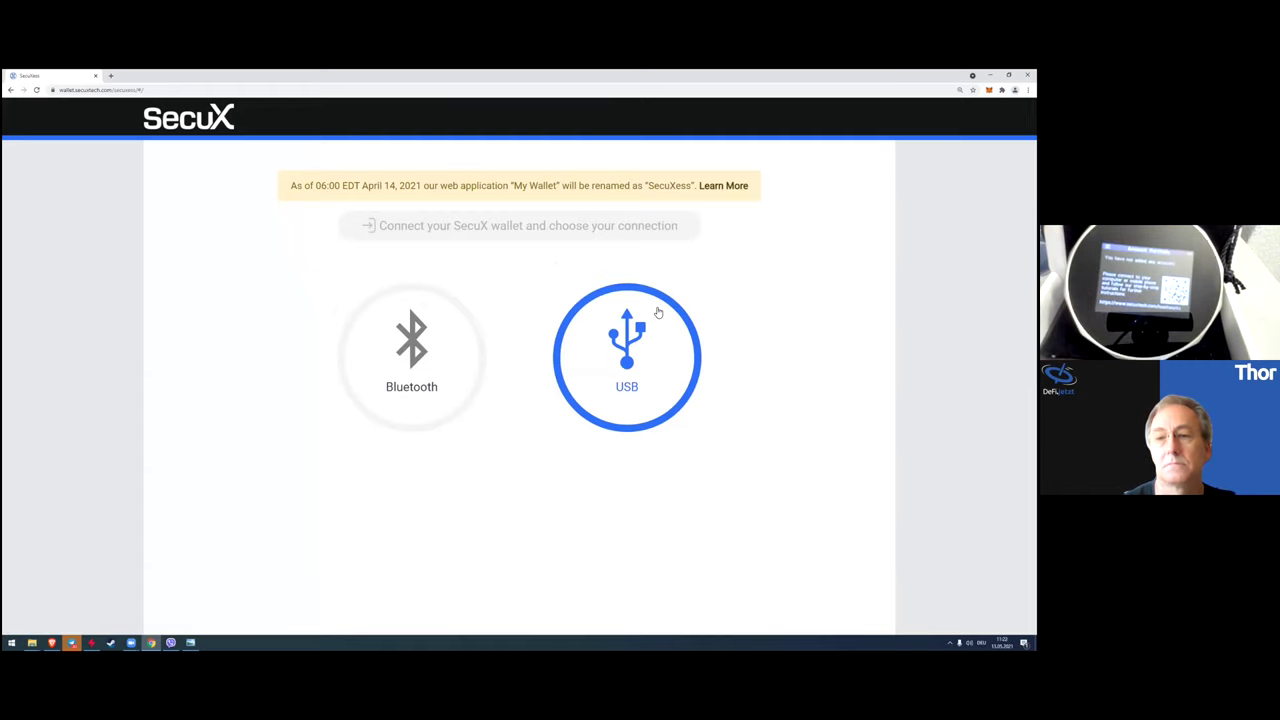
- Reconnect the hardware wallet to the web wallet over USB by pairing with the listed device
left_click(643, 361)
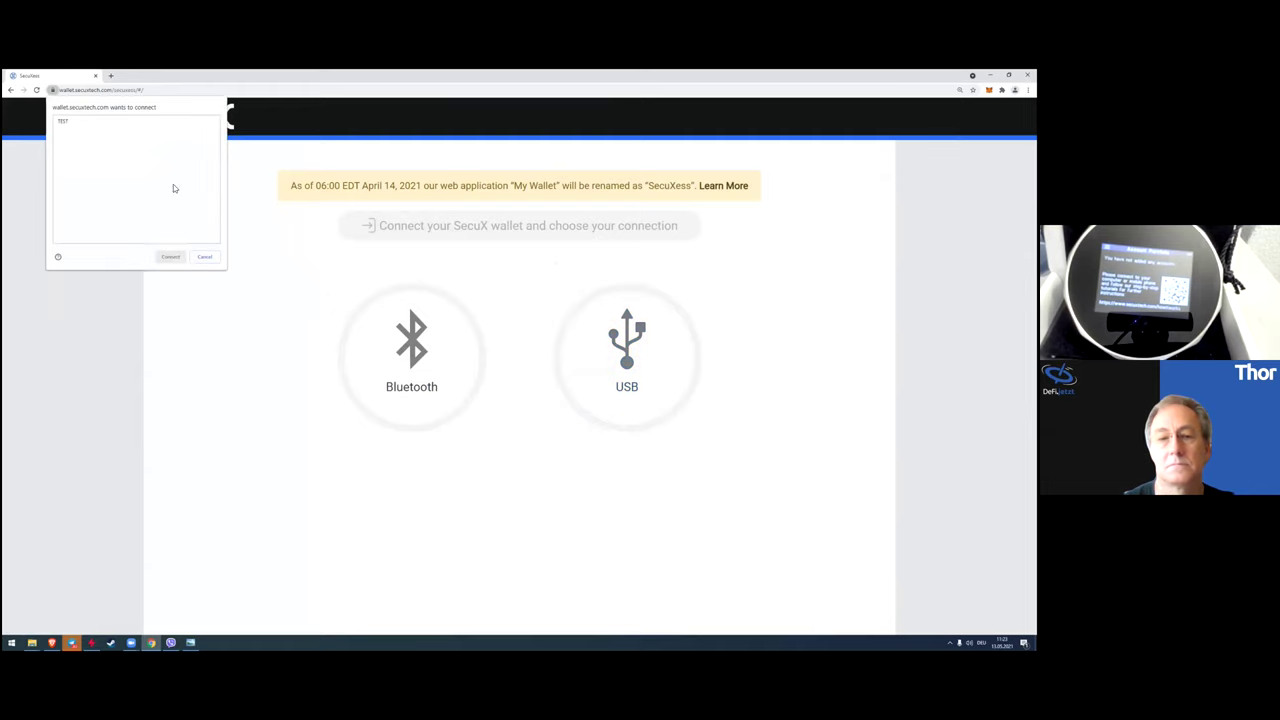
left_click(67, 123)
left_click(172, 257)
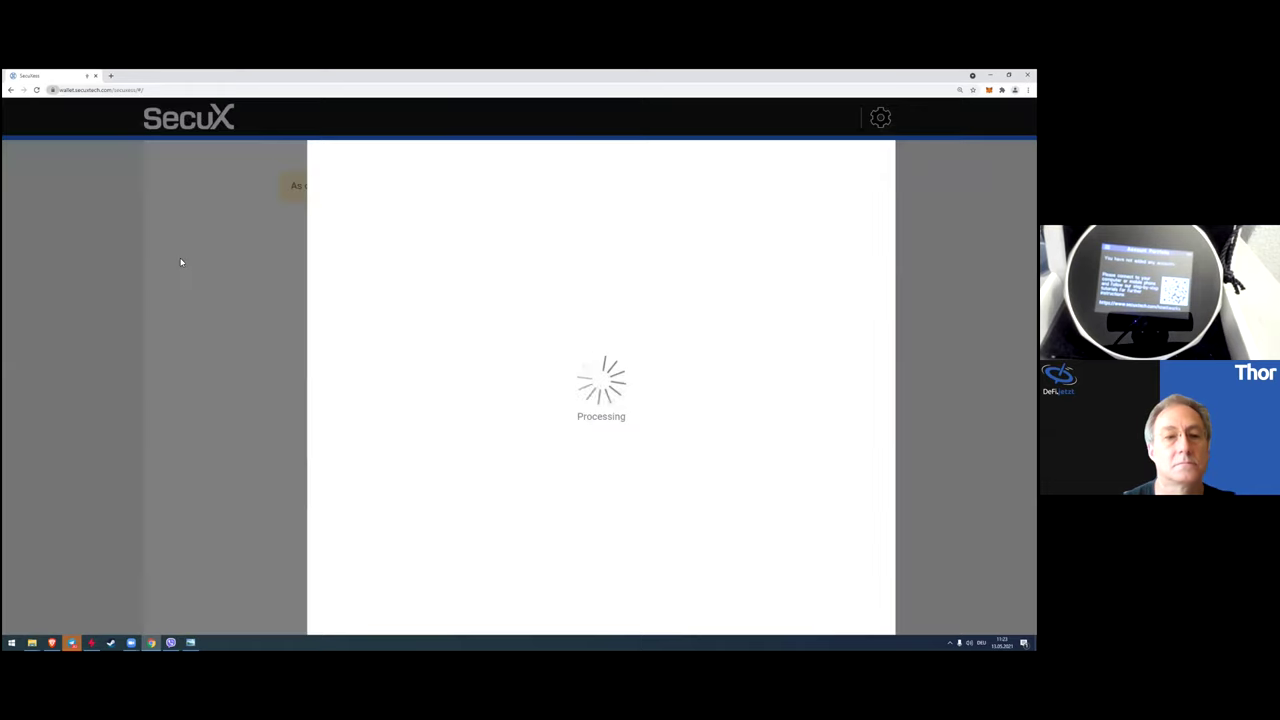
scroll(237, 306, "down", 1)
scroll(237, 306, "up", 1)
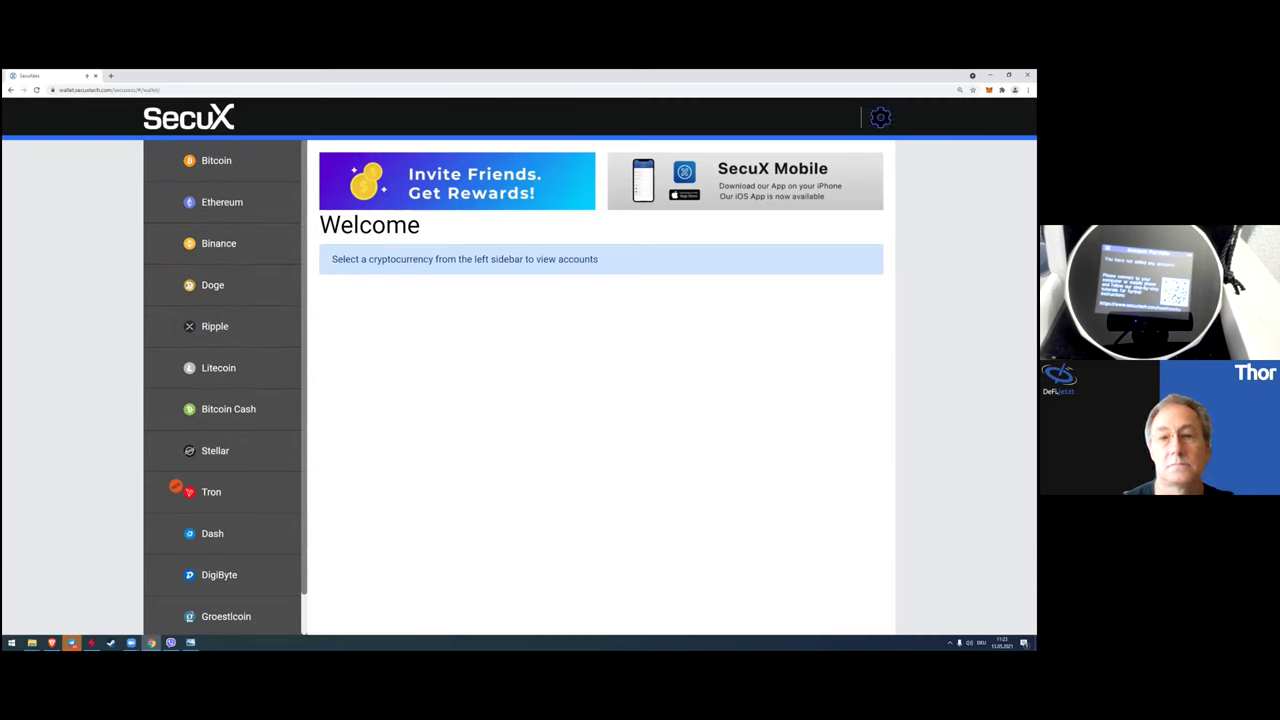
scroll(237, 277, "down", 1)
scroll(237, 277, "up", 1)
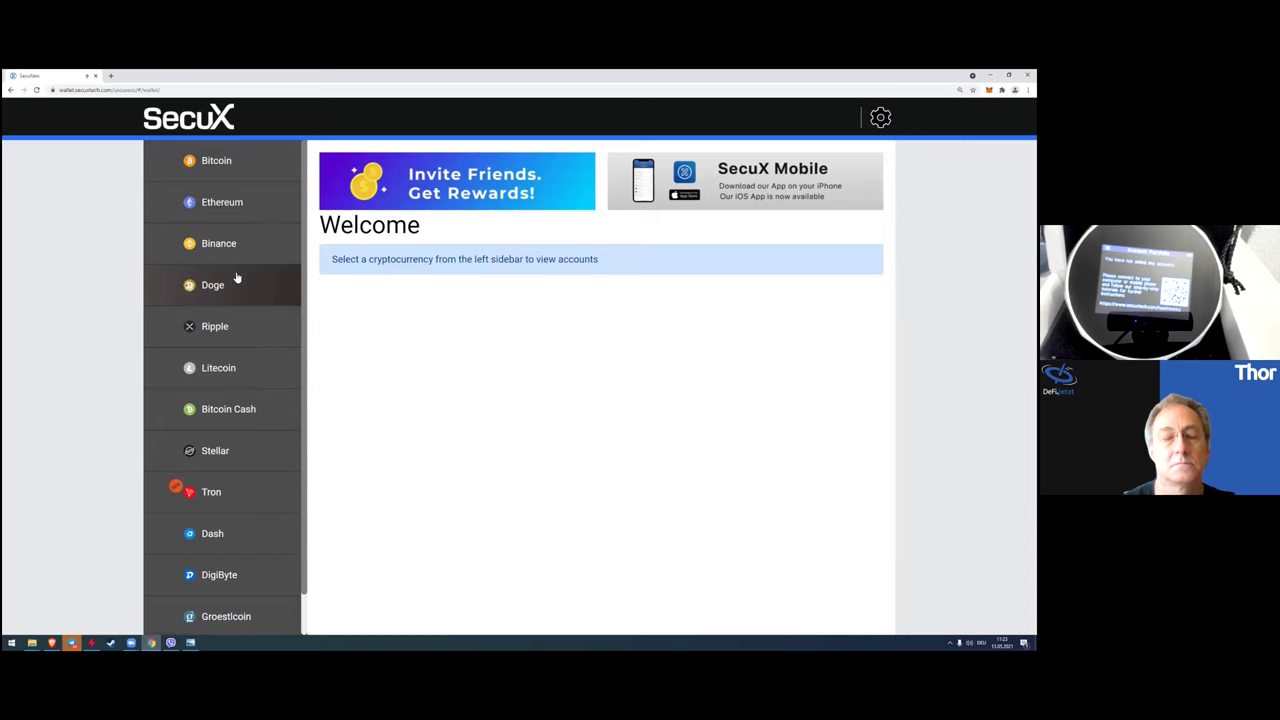
- Add a Bitcoin account named "defi.jetzt"
left_click(268, 177)
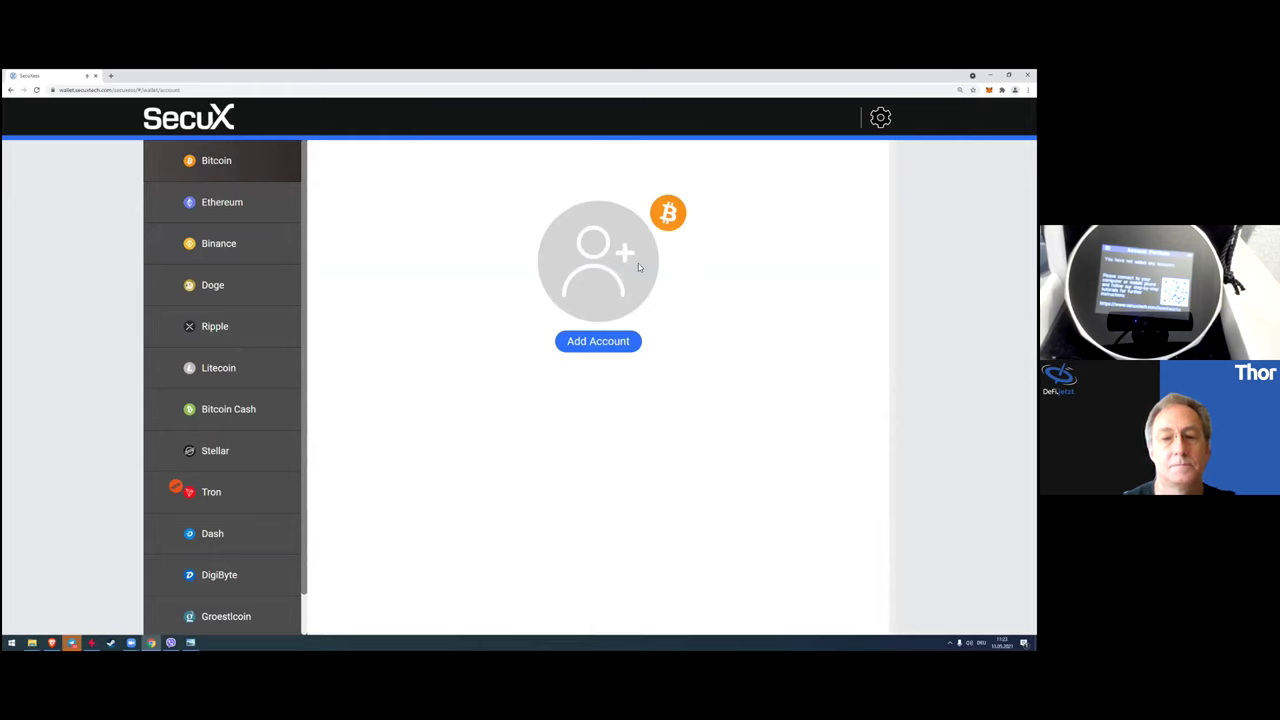
left_click(576, 345)
left_click(524, 383)
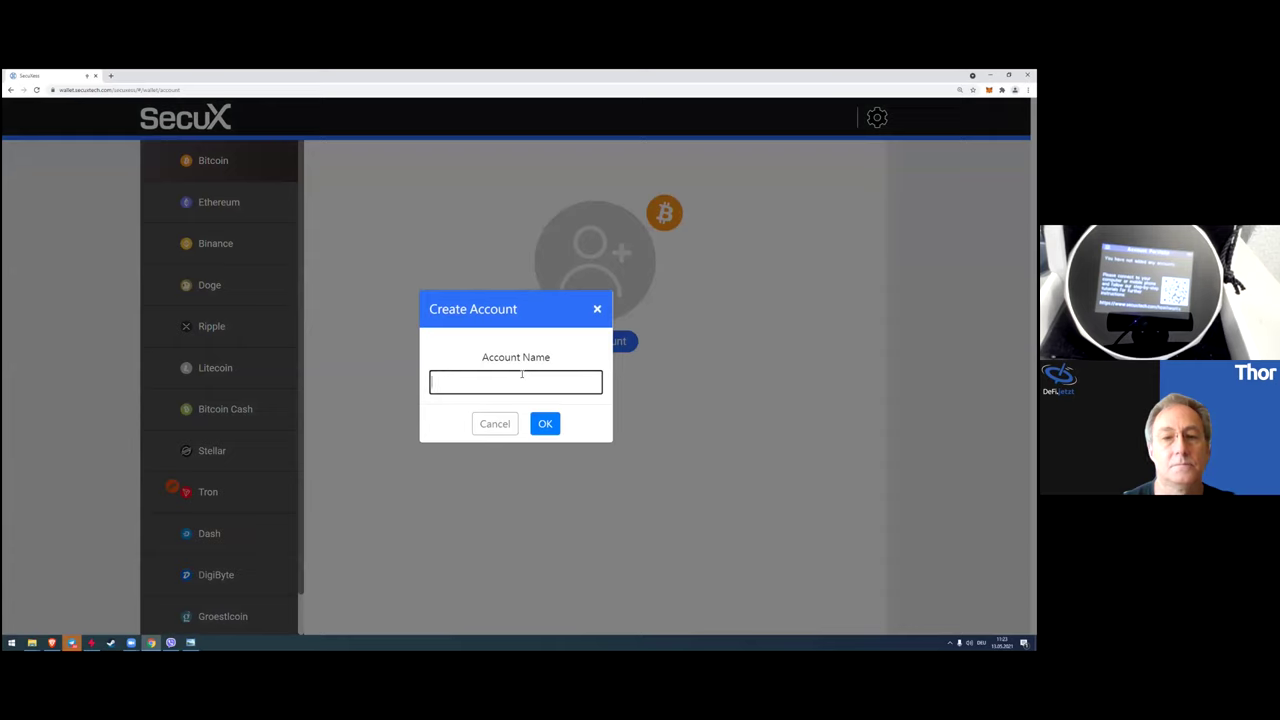
type("defi.jetzt")
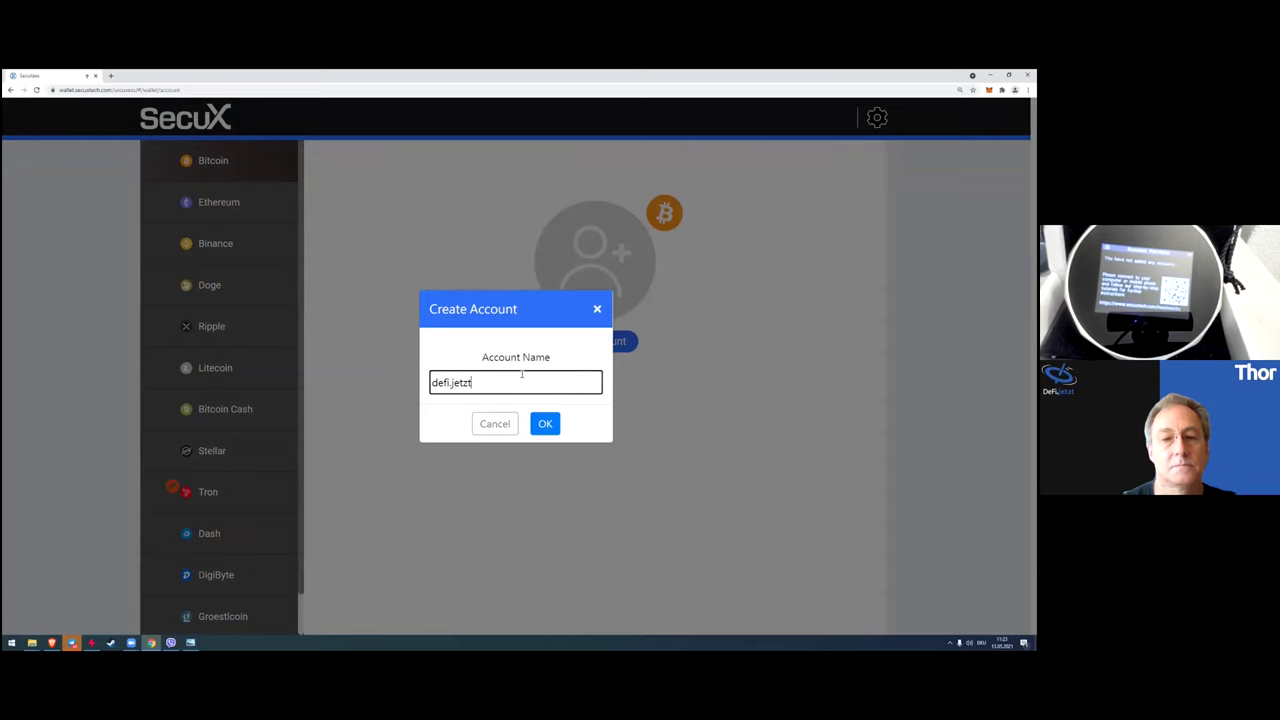
left_click(545, 423)
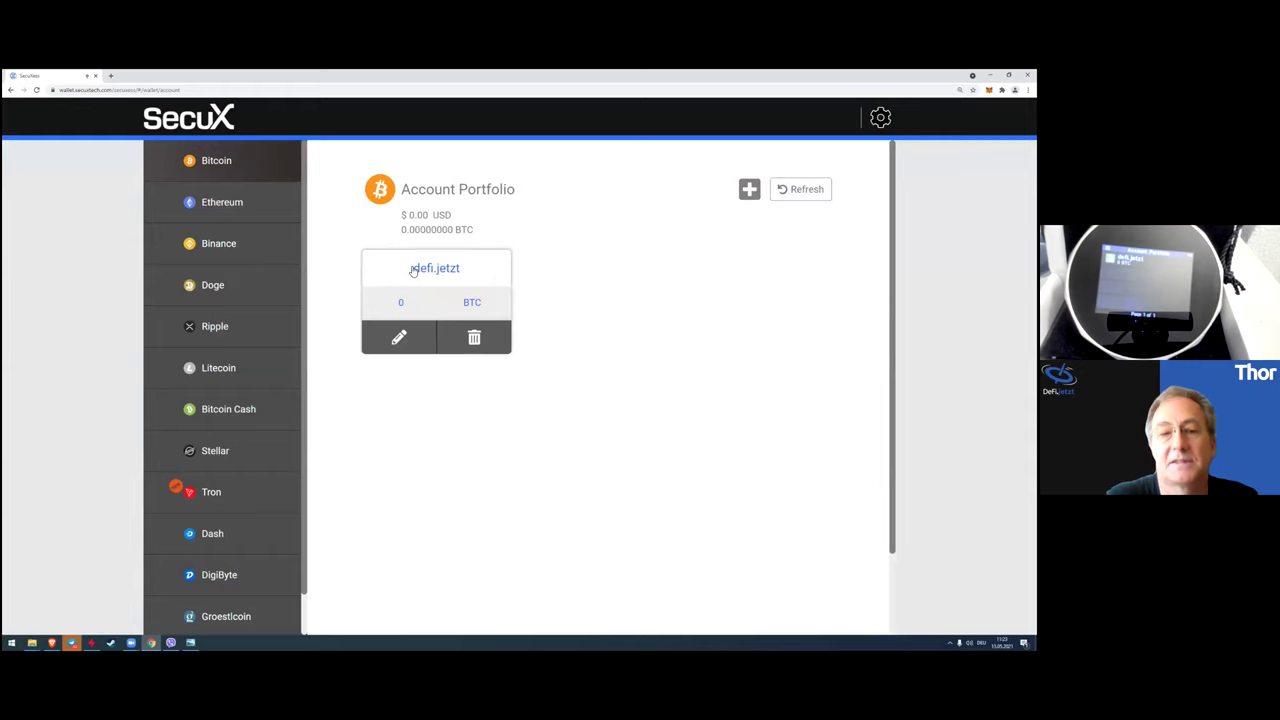
- Rename the Bitcoin account as "defi.jetzt BTC1"
left_click(400, 337)
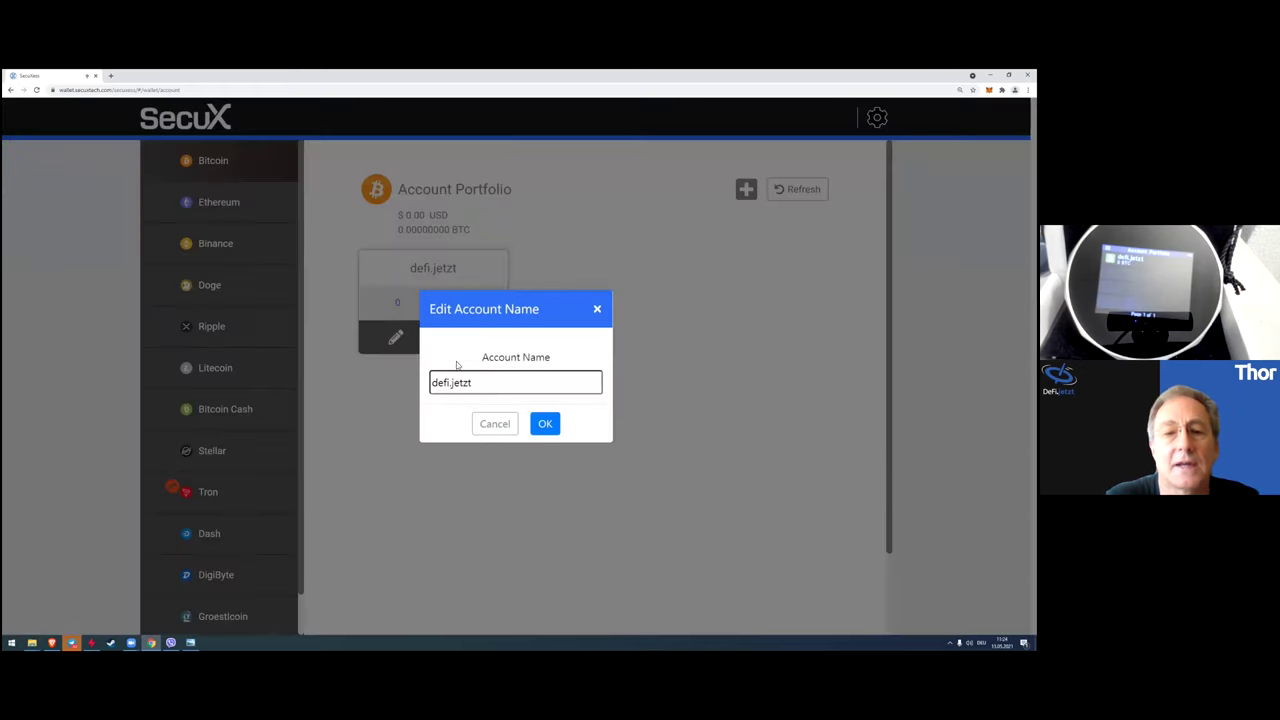
left_click(597, 309)
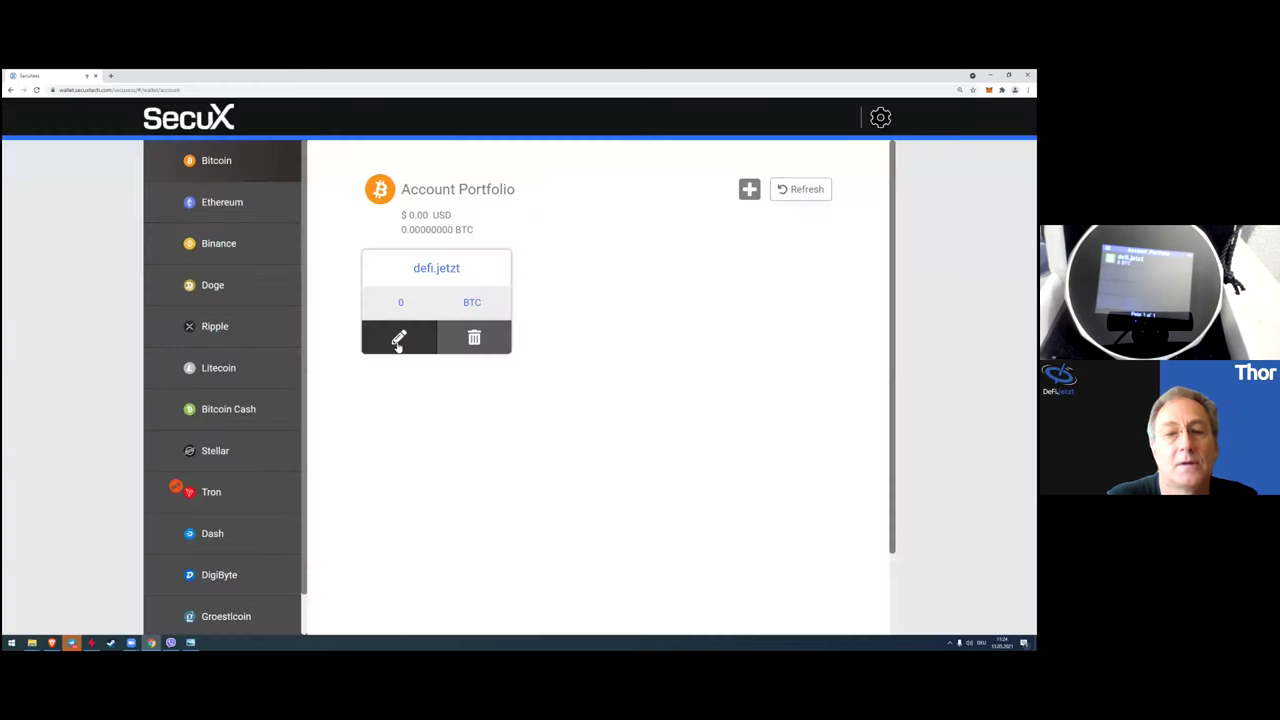
left_click(415, 337)
left_click(512, 377)
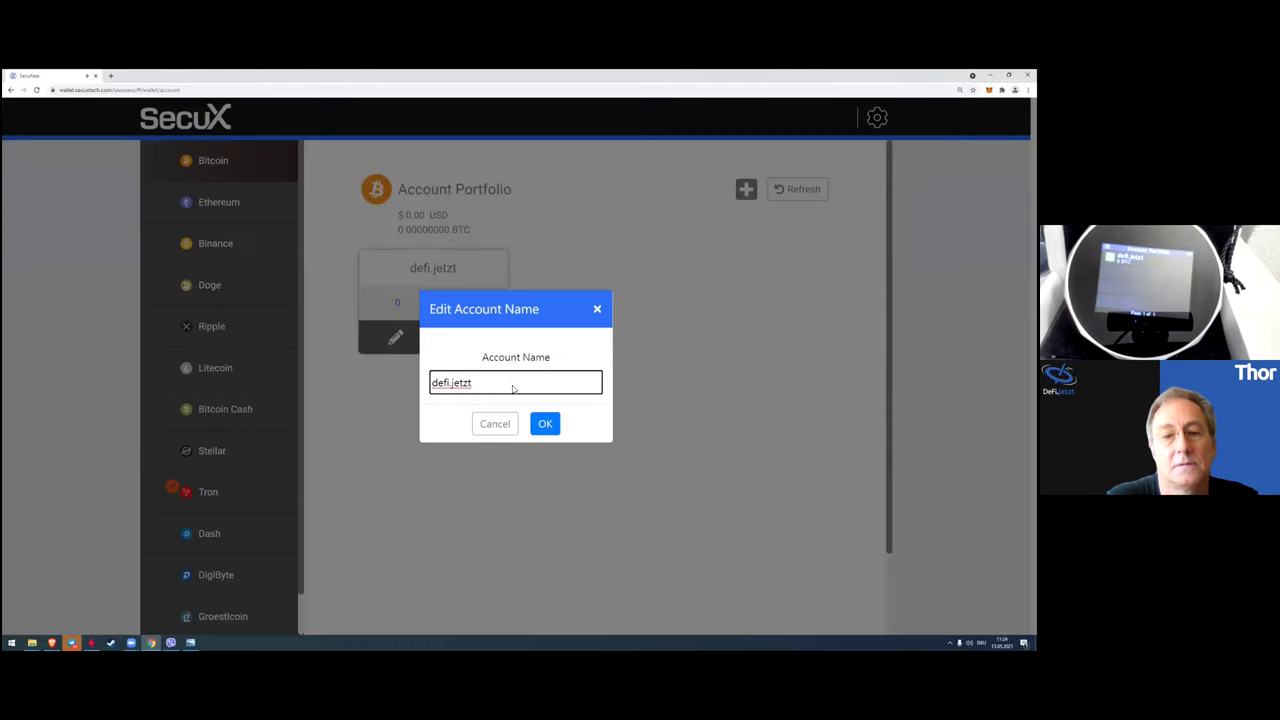
type("Wall")
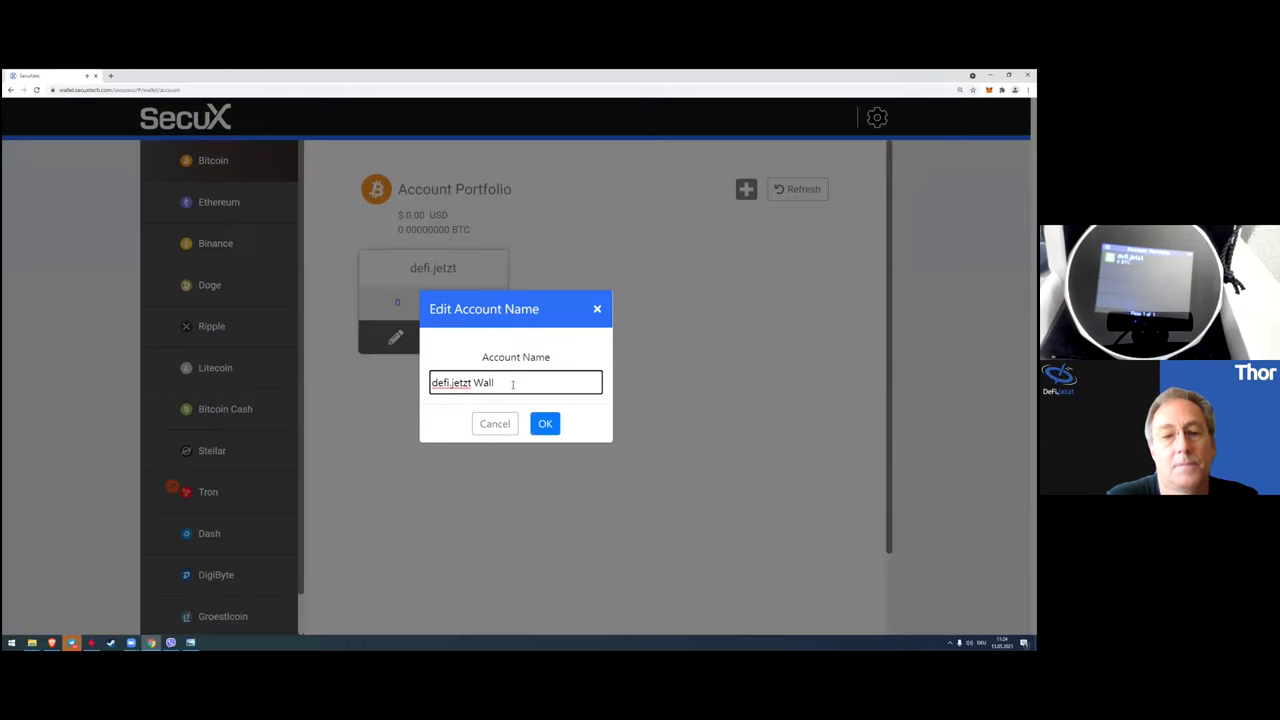
key("BackSpace")
key("BackSpace")
key("BackSpace")
key("BackSpace")
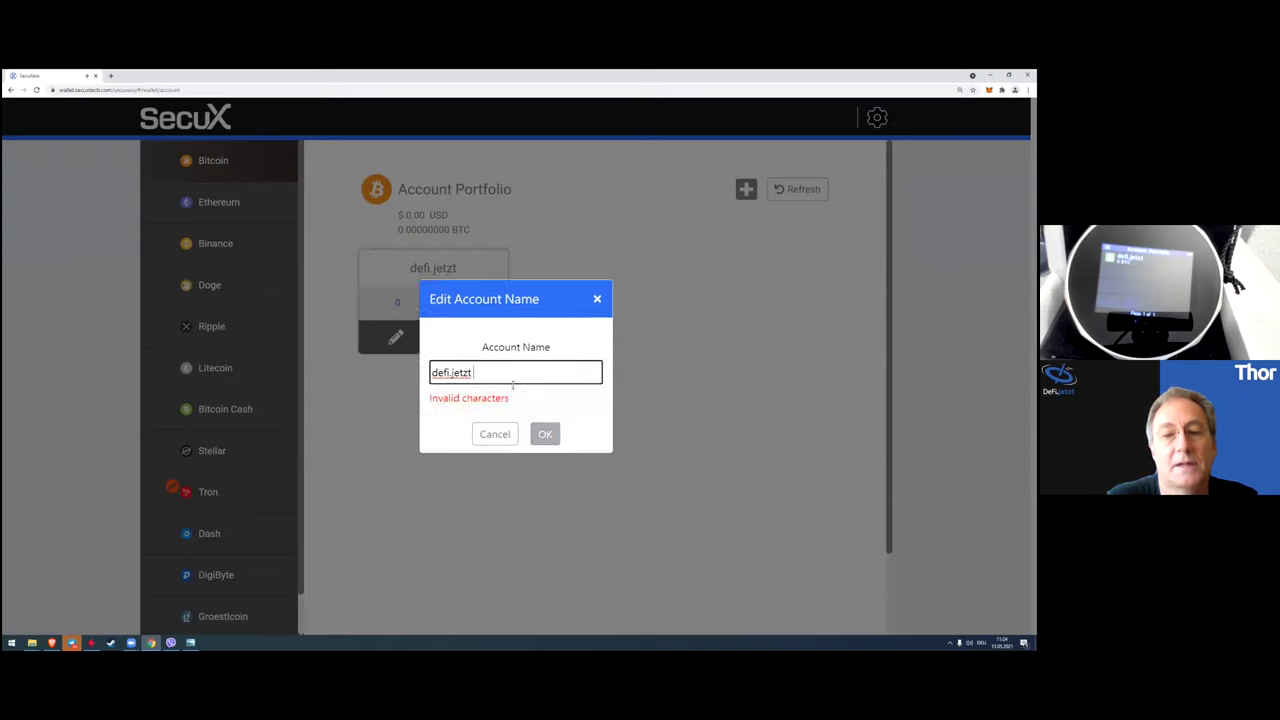
type("1")
left_click(474, 383)
type("BTC")
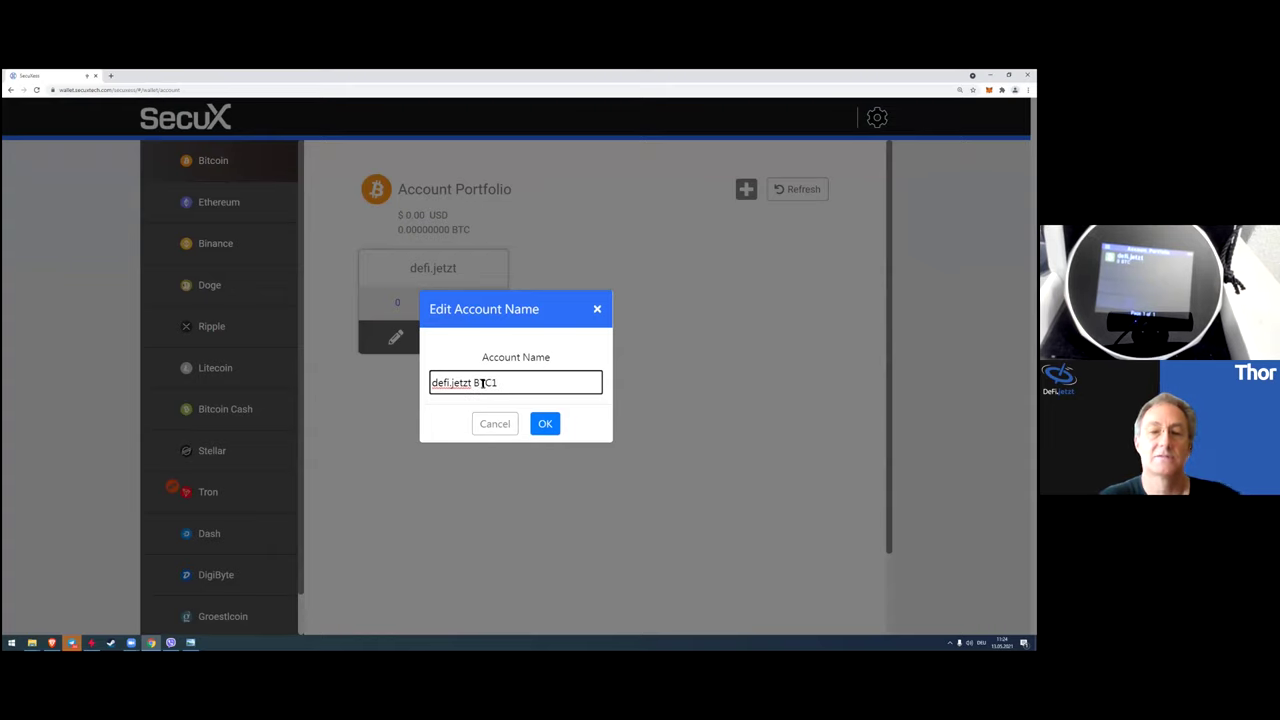
left_click(543, 424)
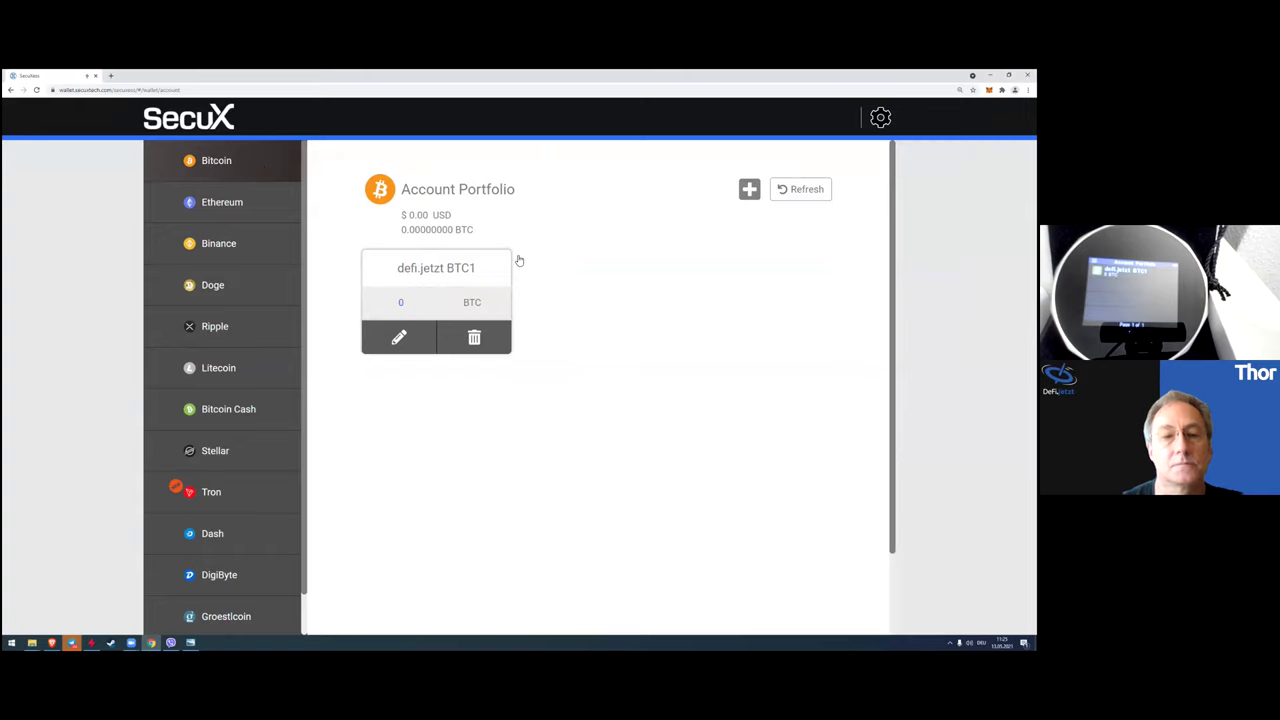
- Open the defi.jetzt BTC1 account, view the details required for sending Bitcoin, and close the sending form
left_click(440, 270)
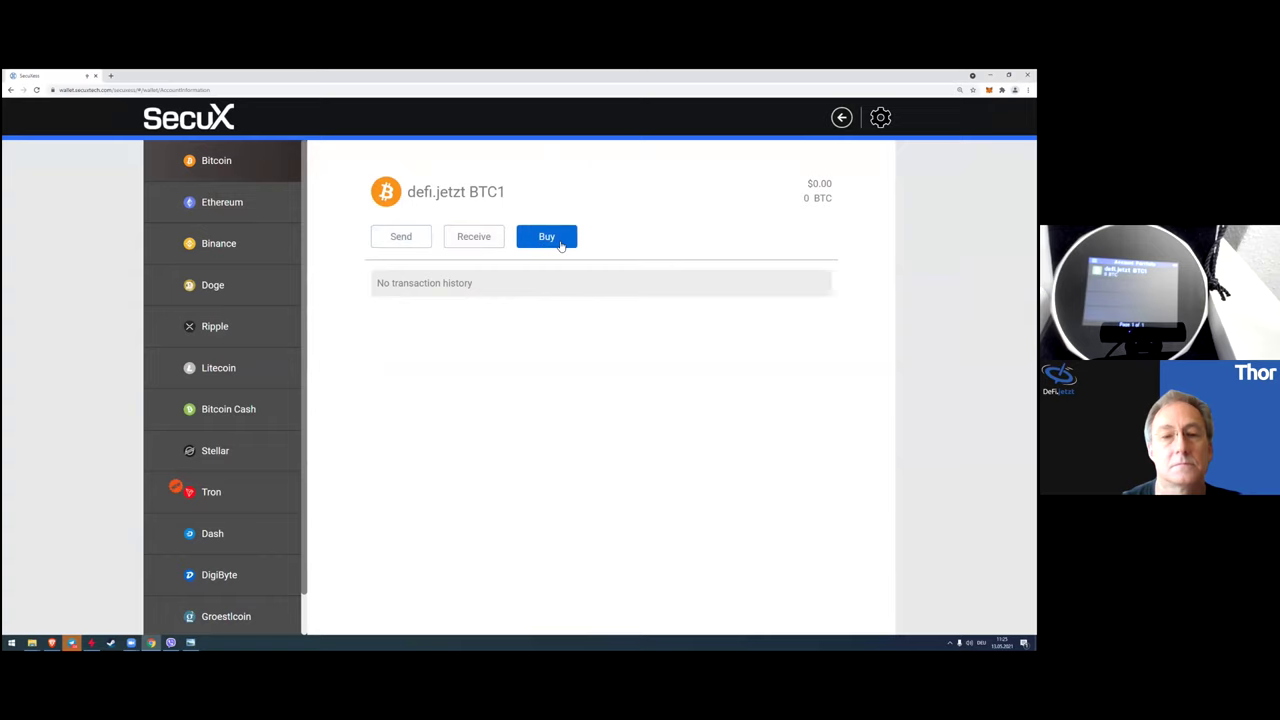
left_click(401, 237)
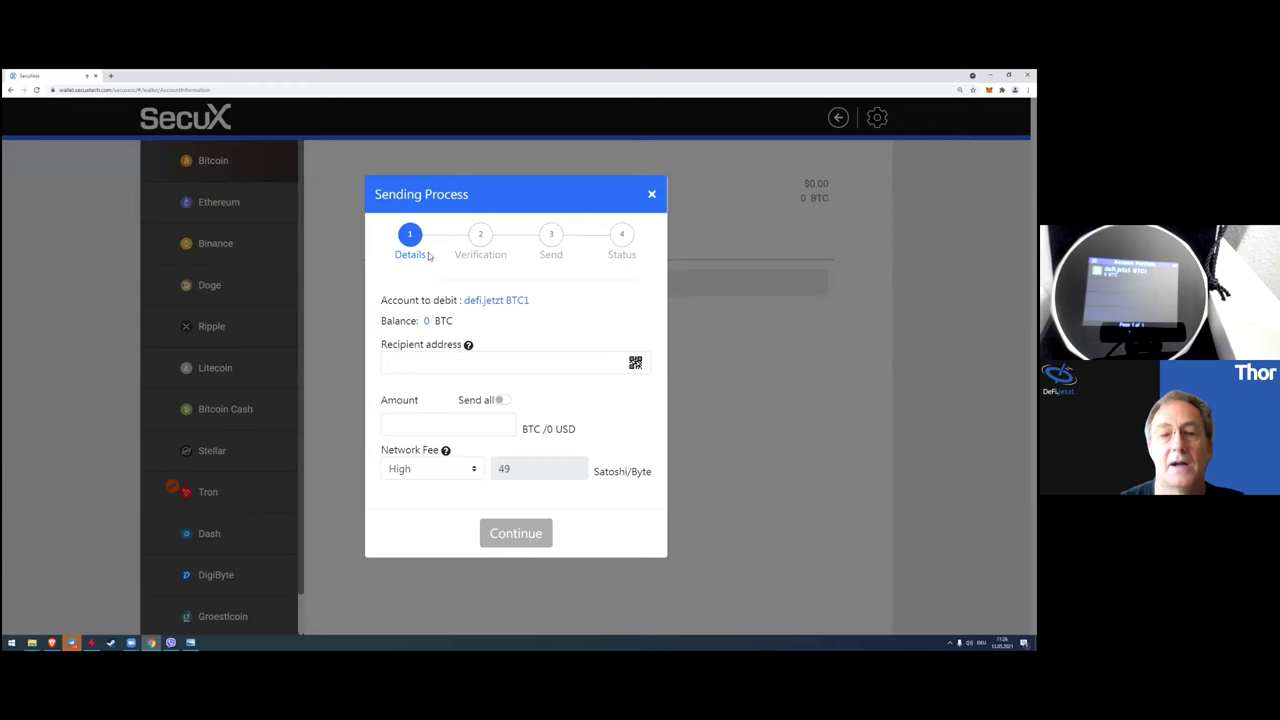
left_click(650, 195)
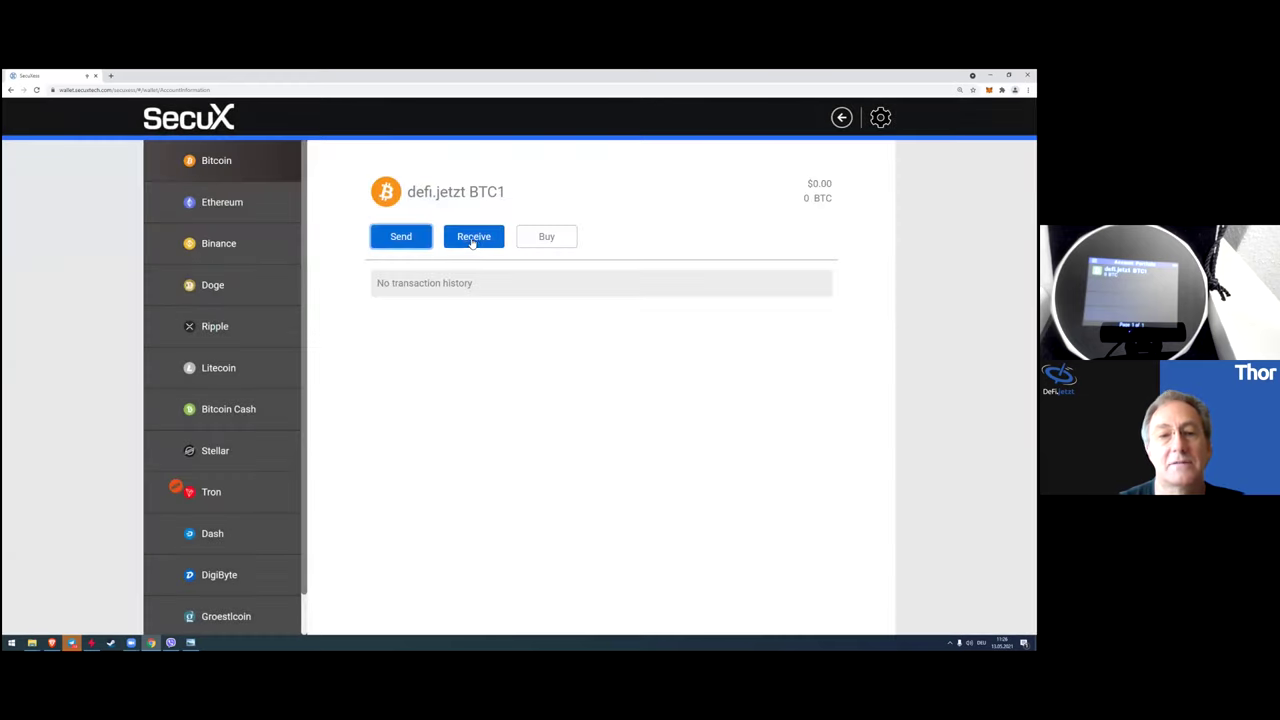
- Show the receiving address of the defi.jetzt BTC1 account, copy it, and close the address dialog
left_click(472, 234)
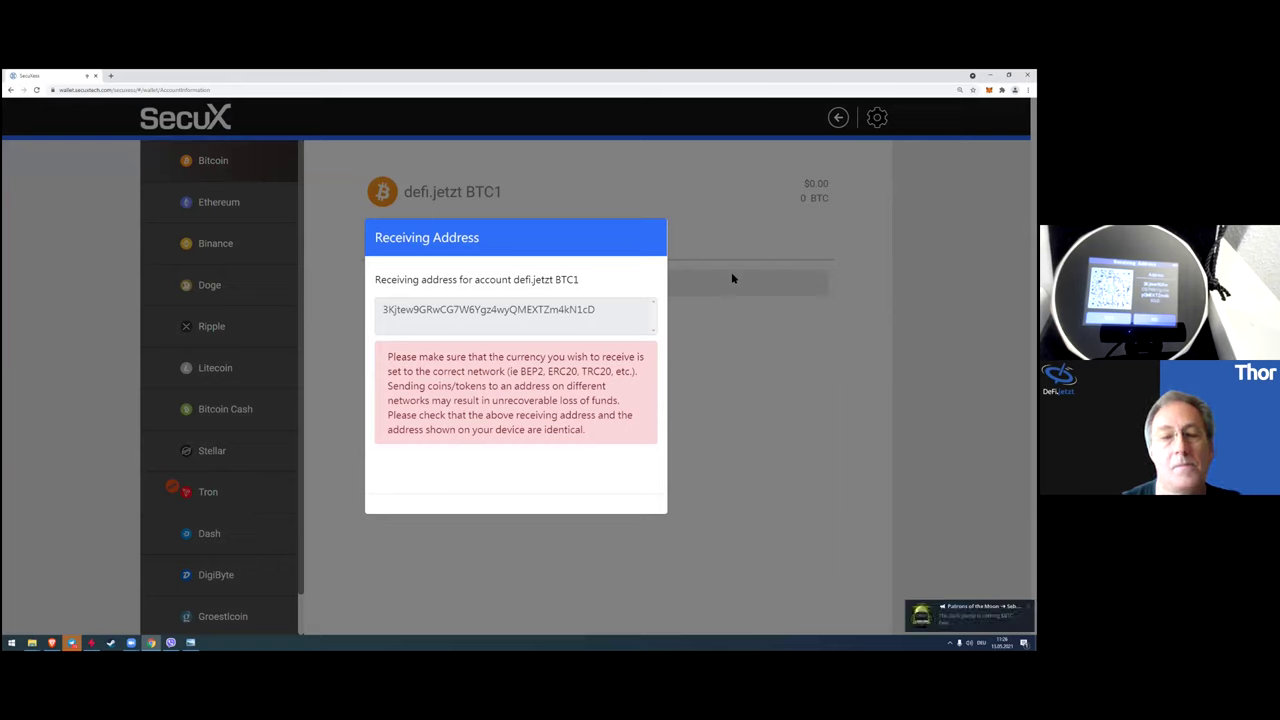
left_click(385, 310)
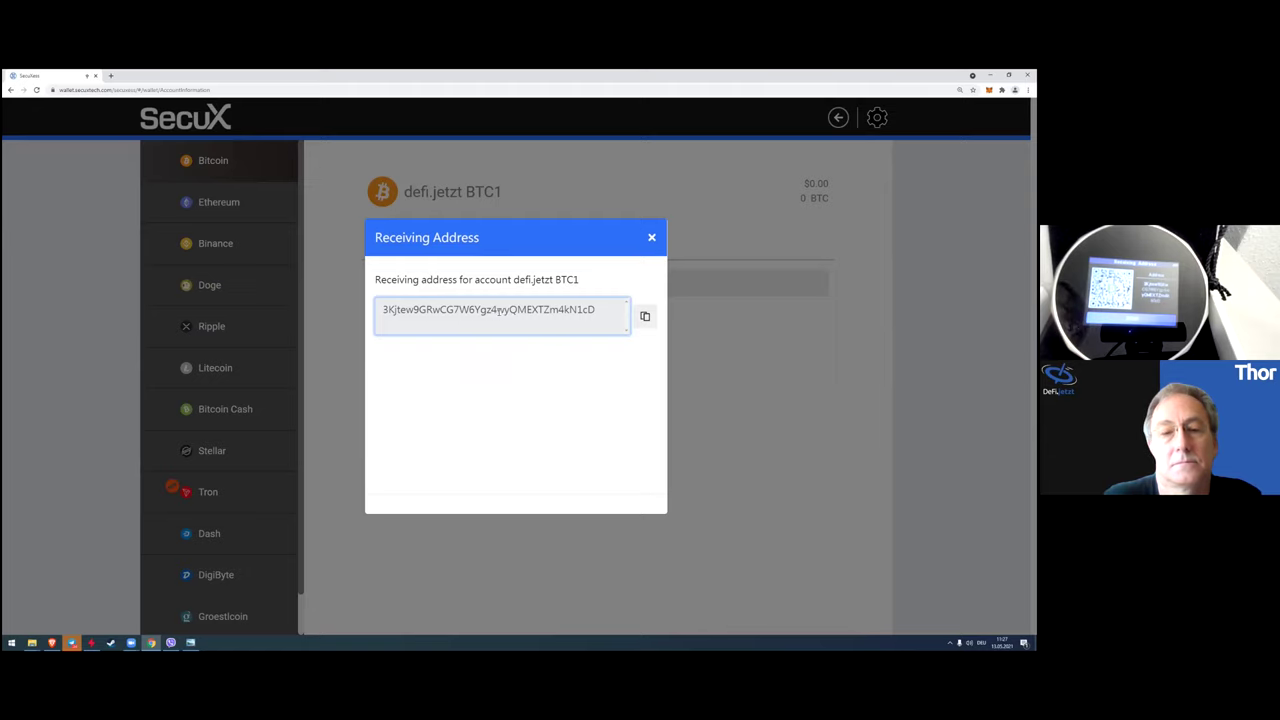
left_click(645, 317)
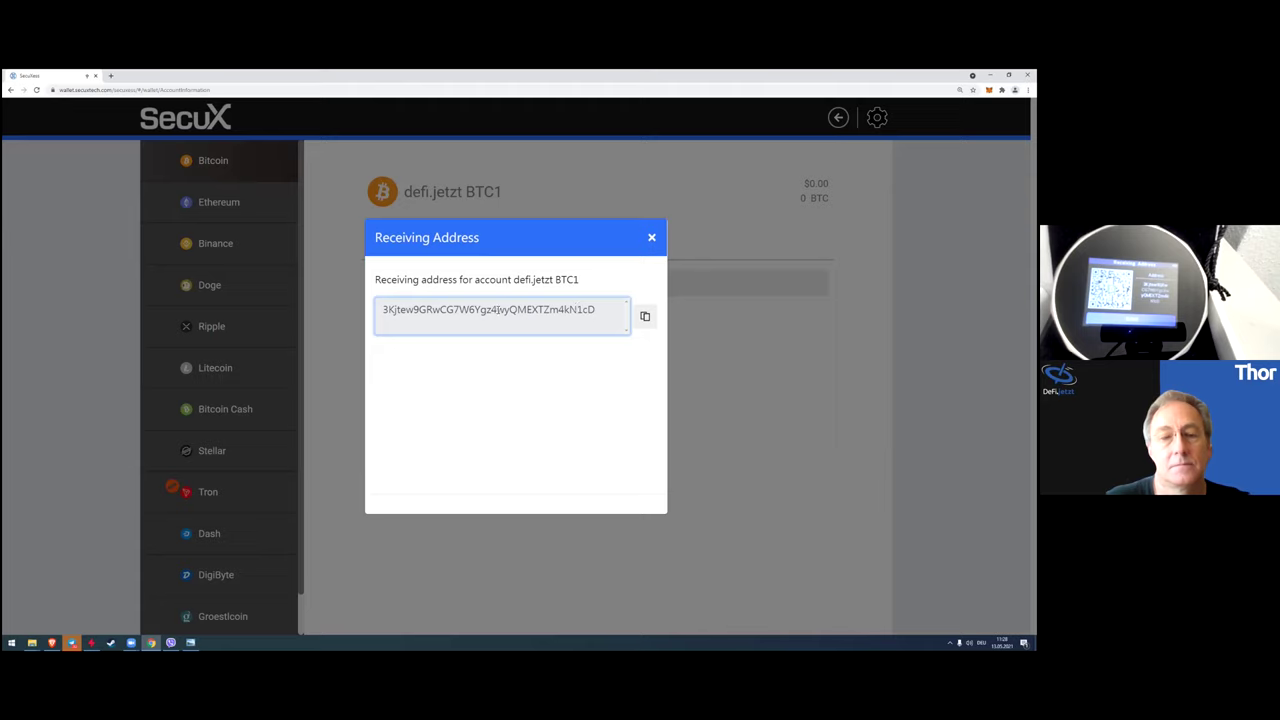
left_click(645, 316)
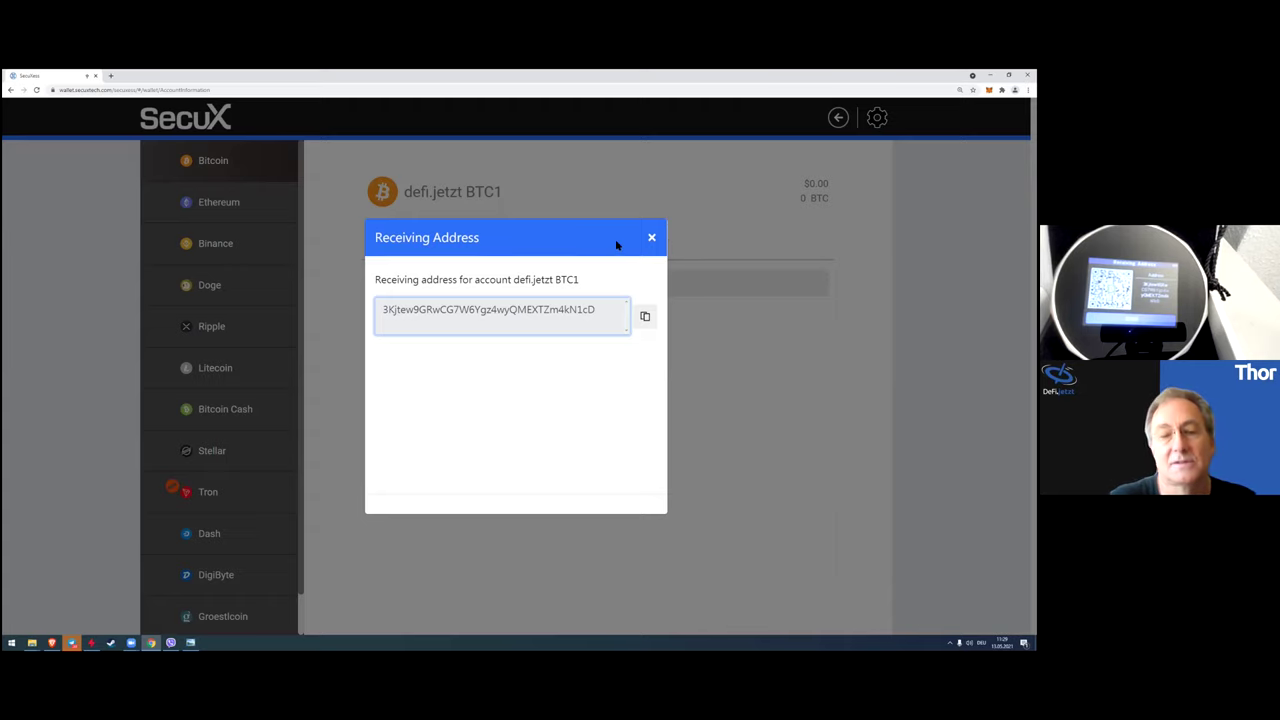
left_click(651, 241)
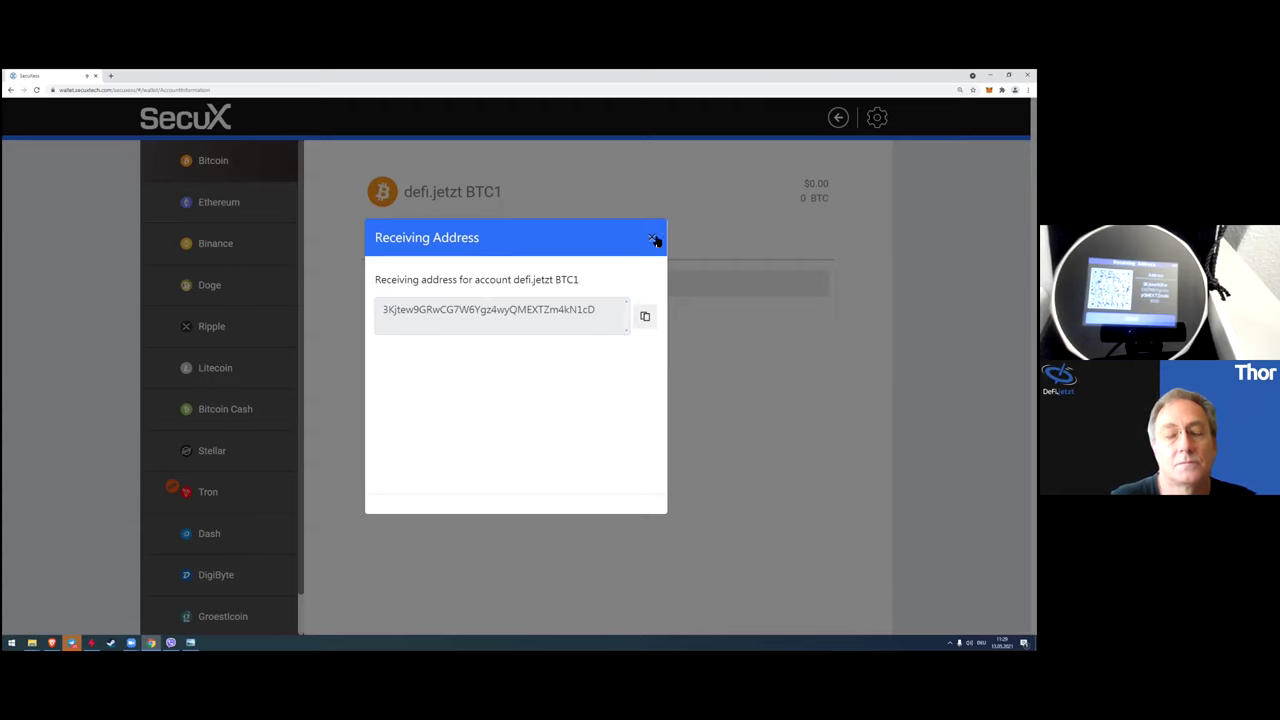
left_click(652, 241)
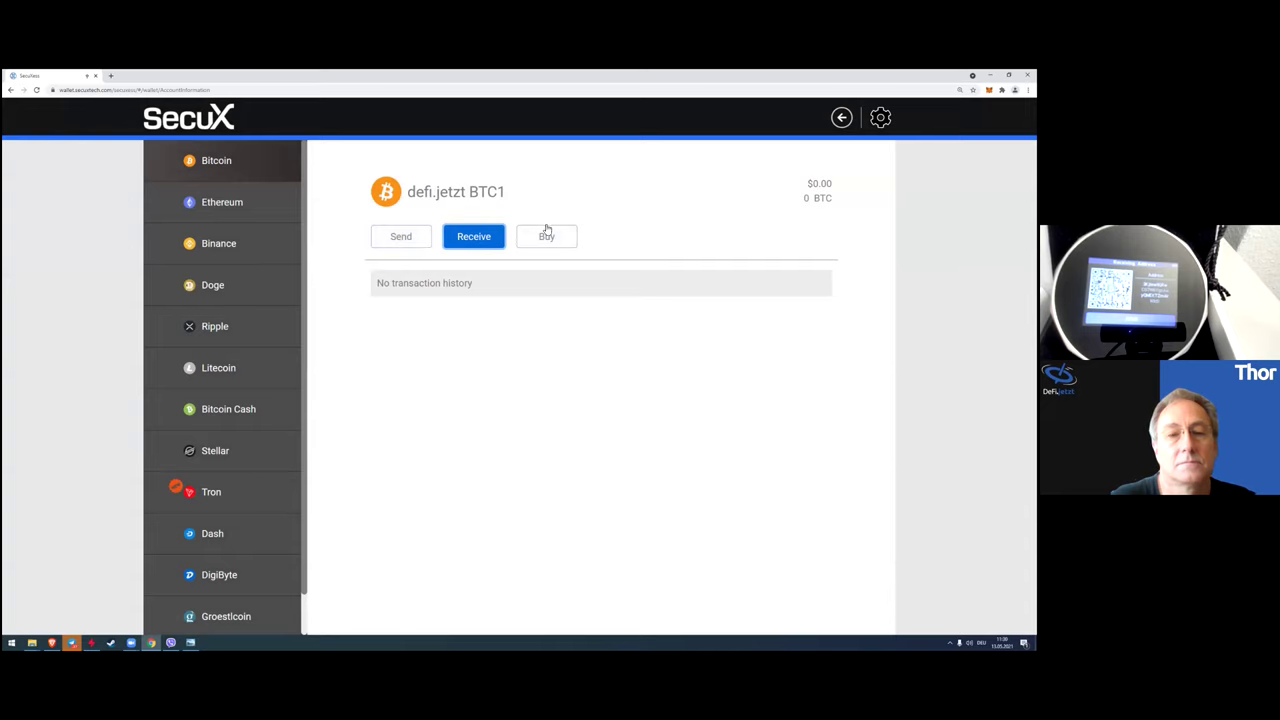
- View the Bitcoin purchase form for the account and close it without buying
left_click(501, 190)
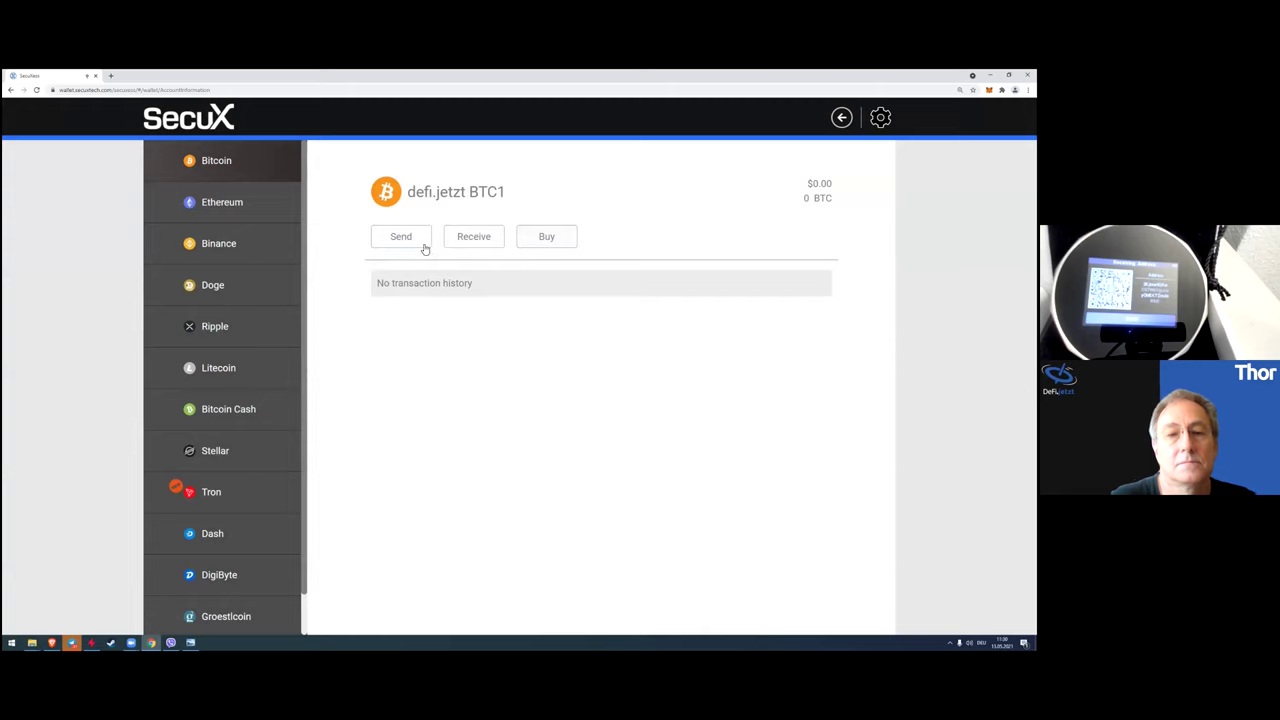
left_click(548, 240)
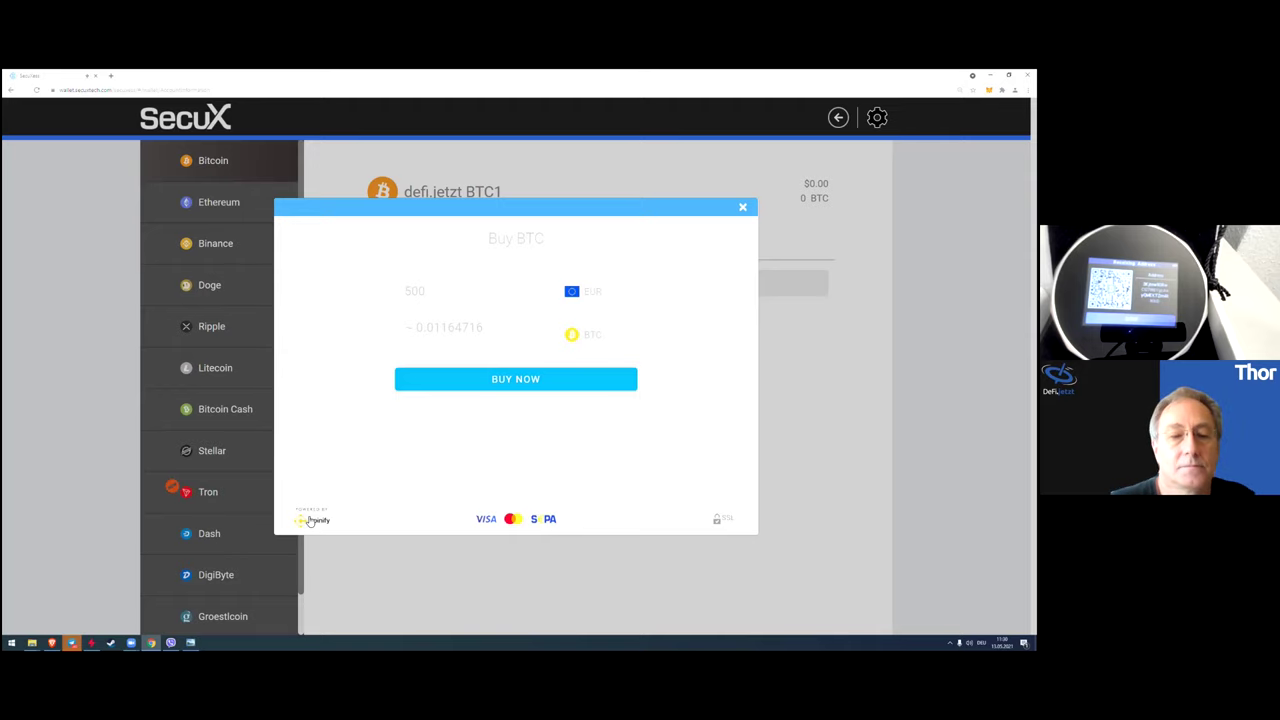
left_click(742, 207)
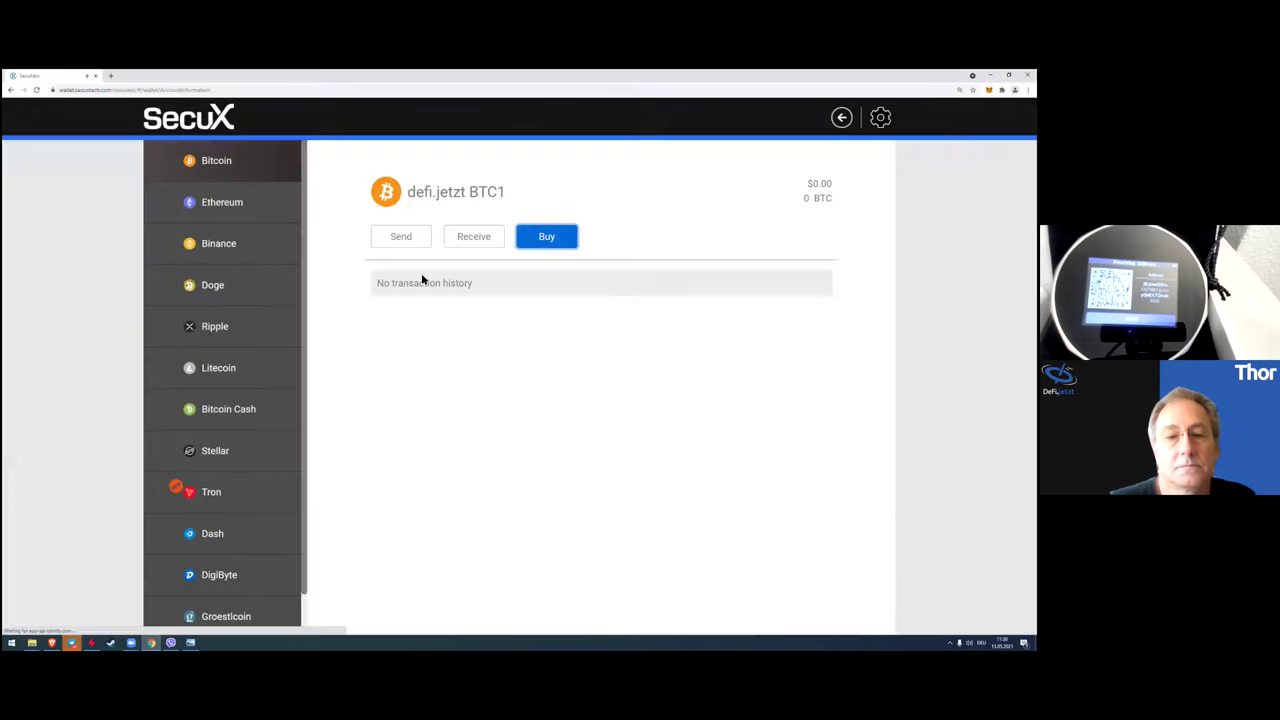
- Open the sending form of the defi.jetzt BTC1 account and set a custom network fee of 10 Satoshi/Byte
left_click(413, 237)
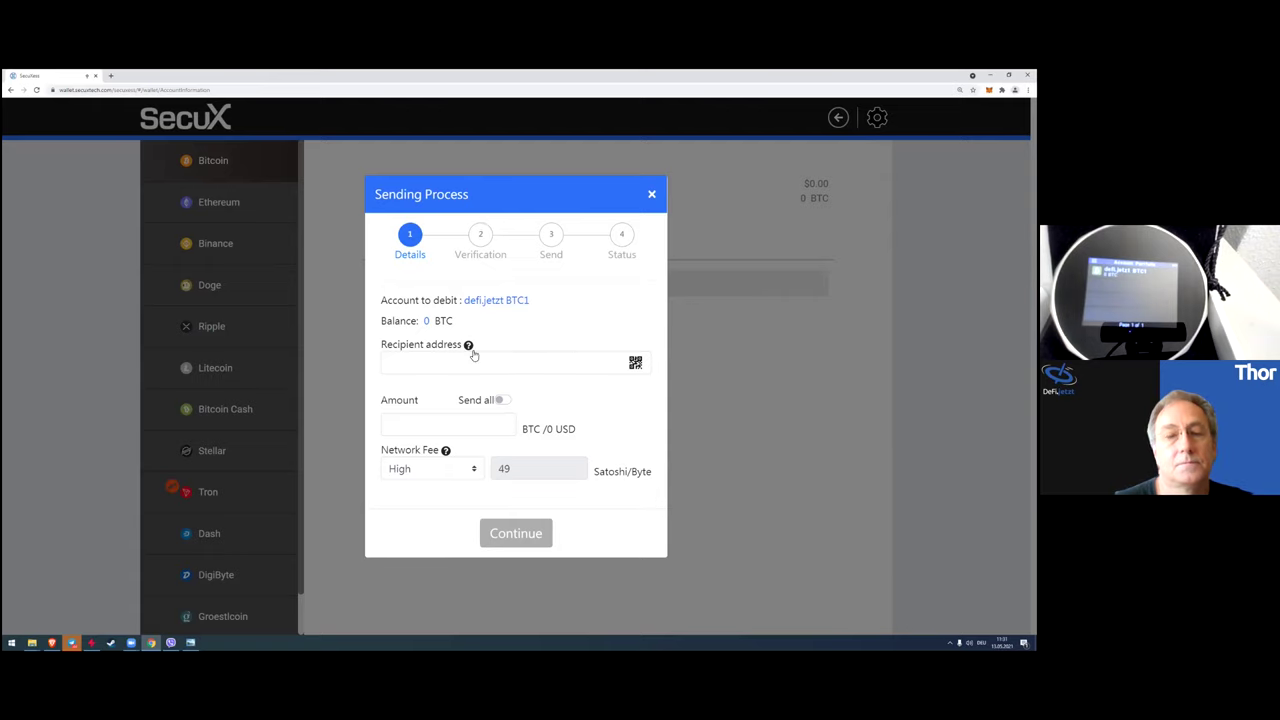
left_click(428, 421)
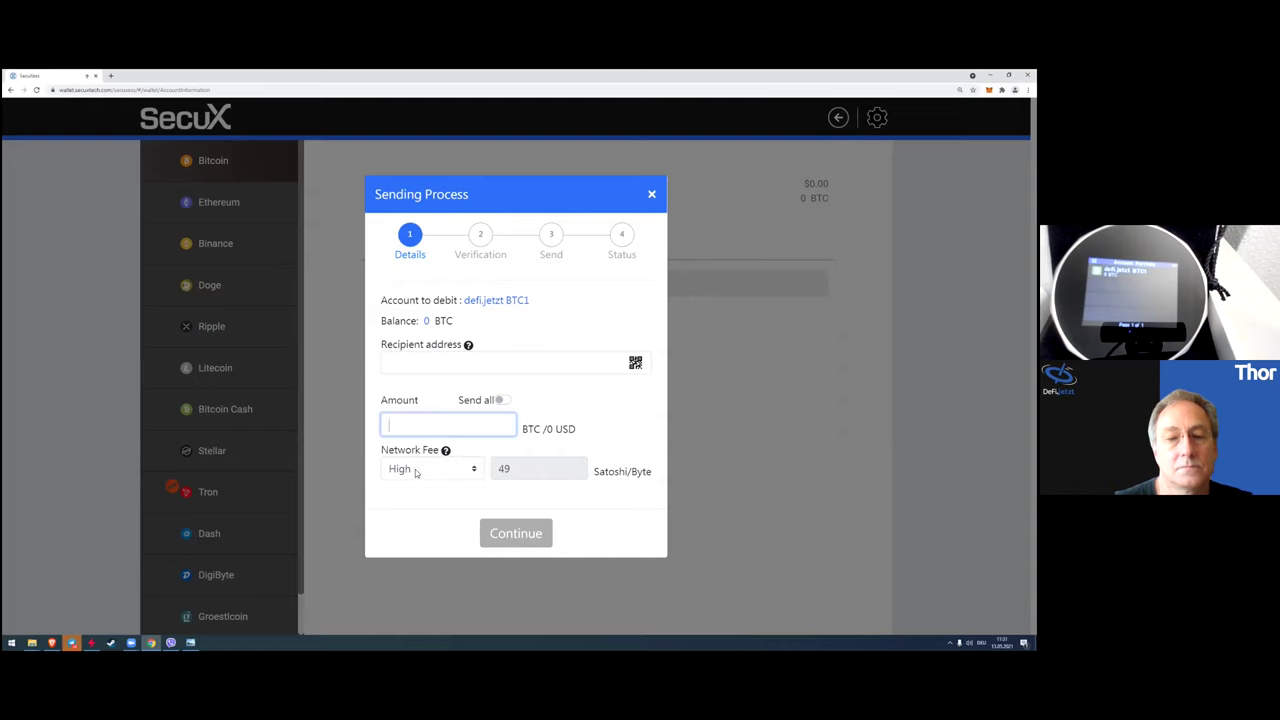
left_click(474, 472)
left_click(472, 472)
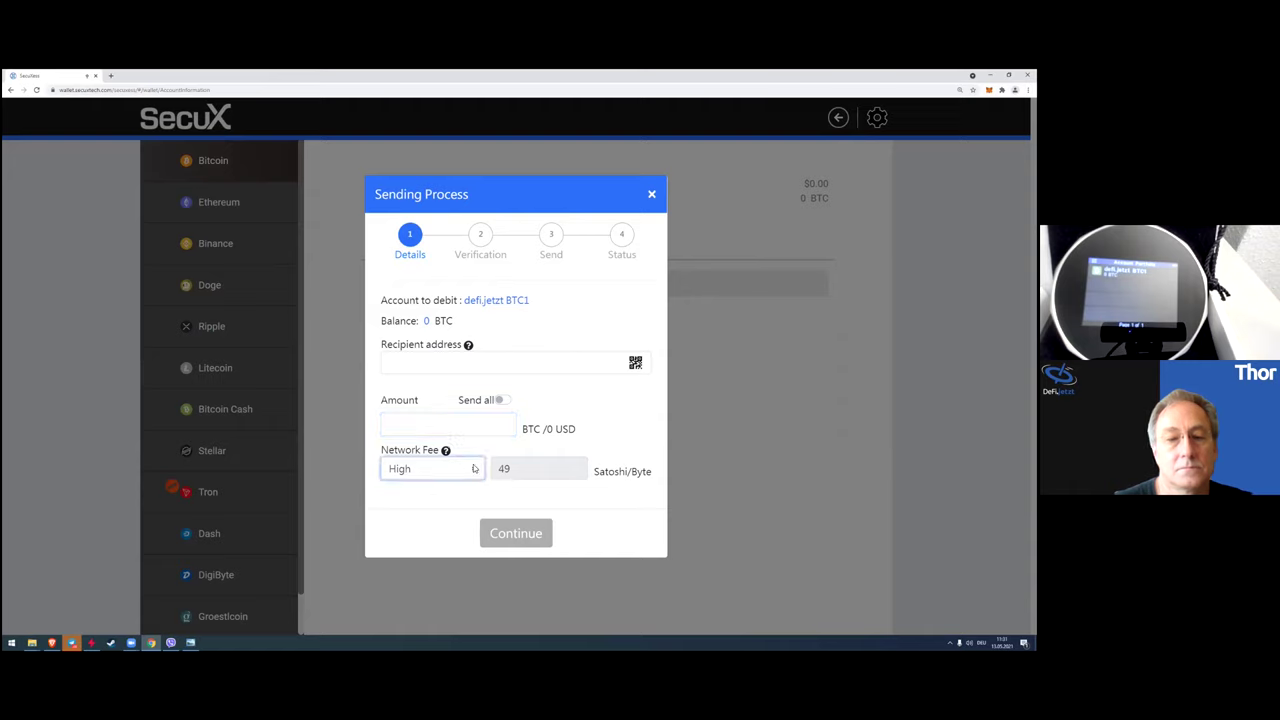
left_click(416, 474)
left_click(456, 473)
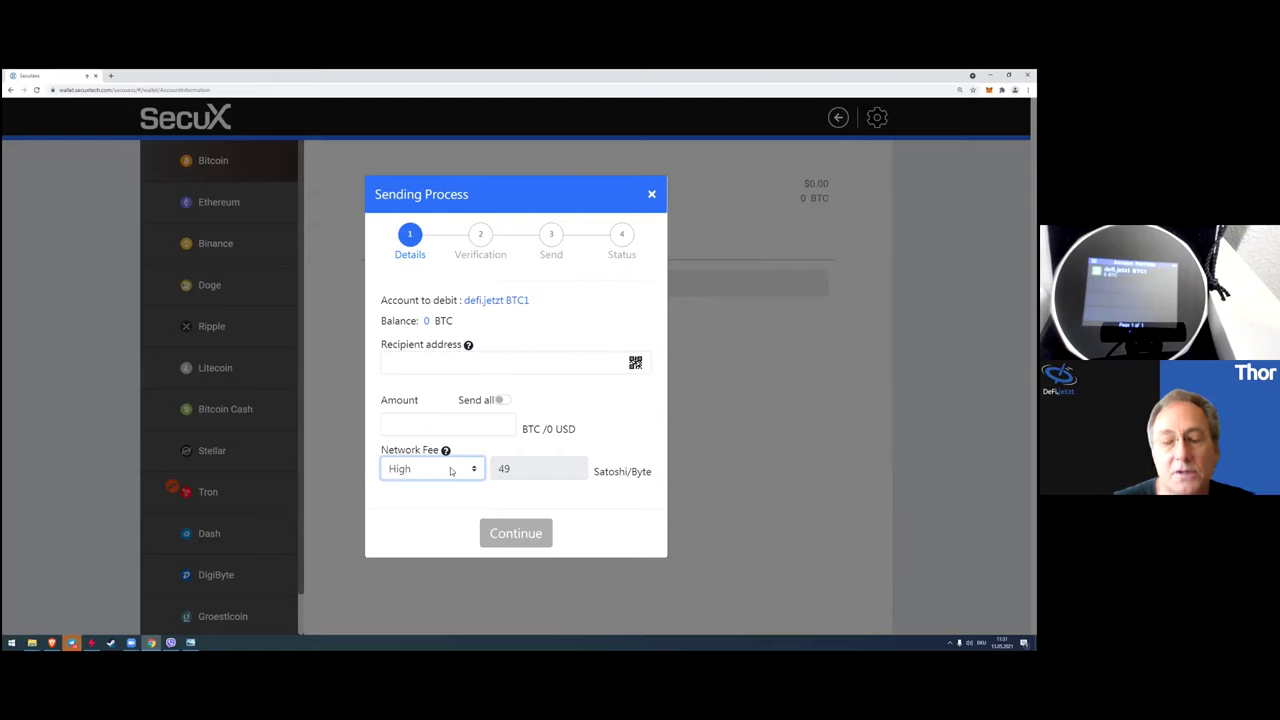
left_click(450, 470)
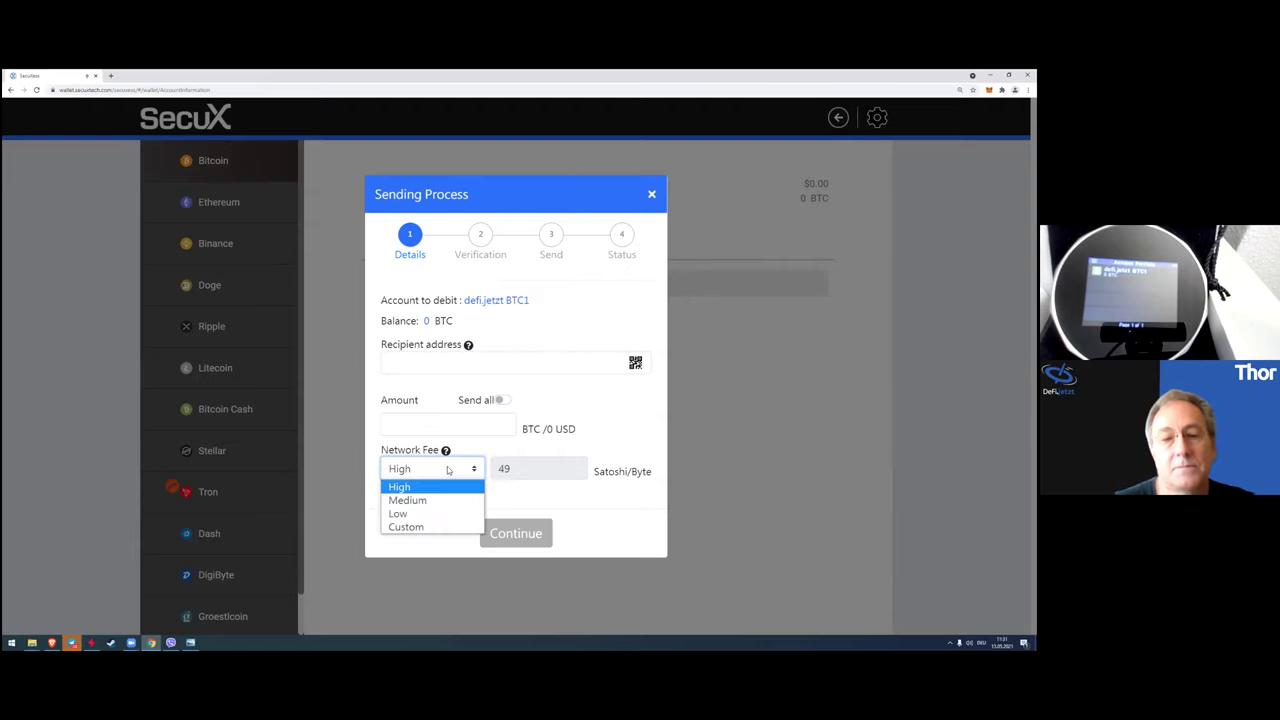
left_click(434, 529)
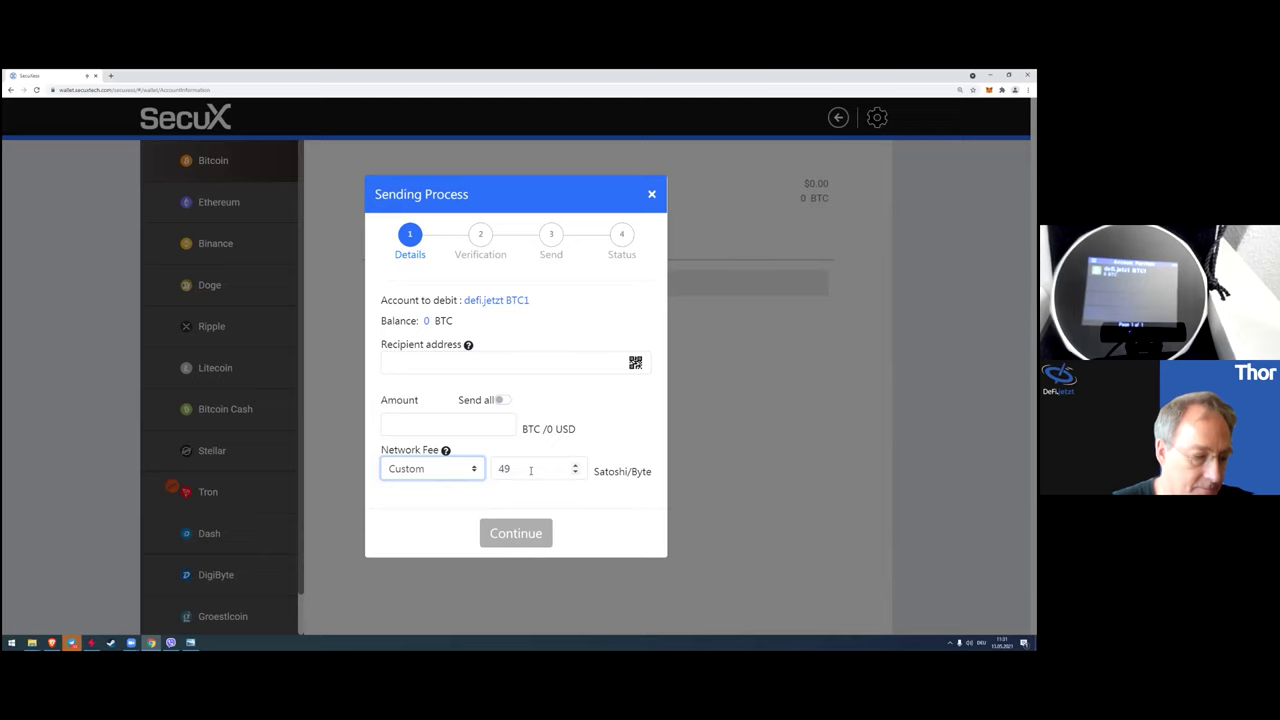
left_click_drag(520, 463, 489, 465)
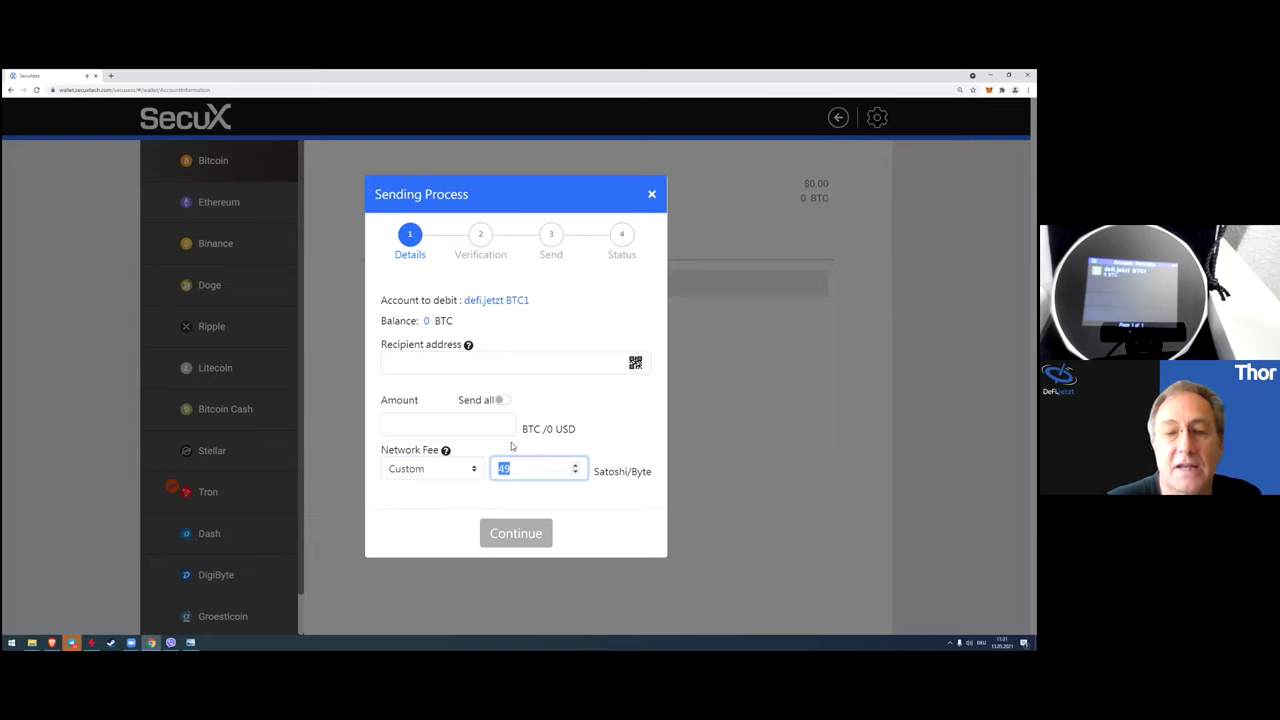
left_click(541, 467)
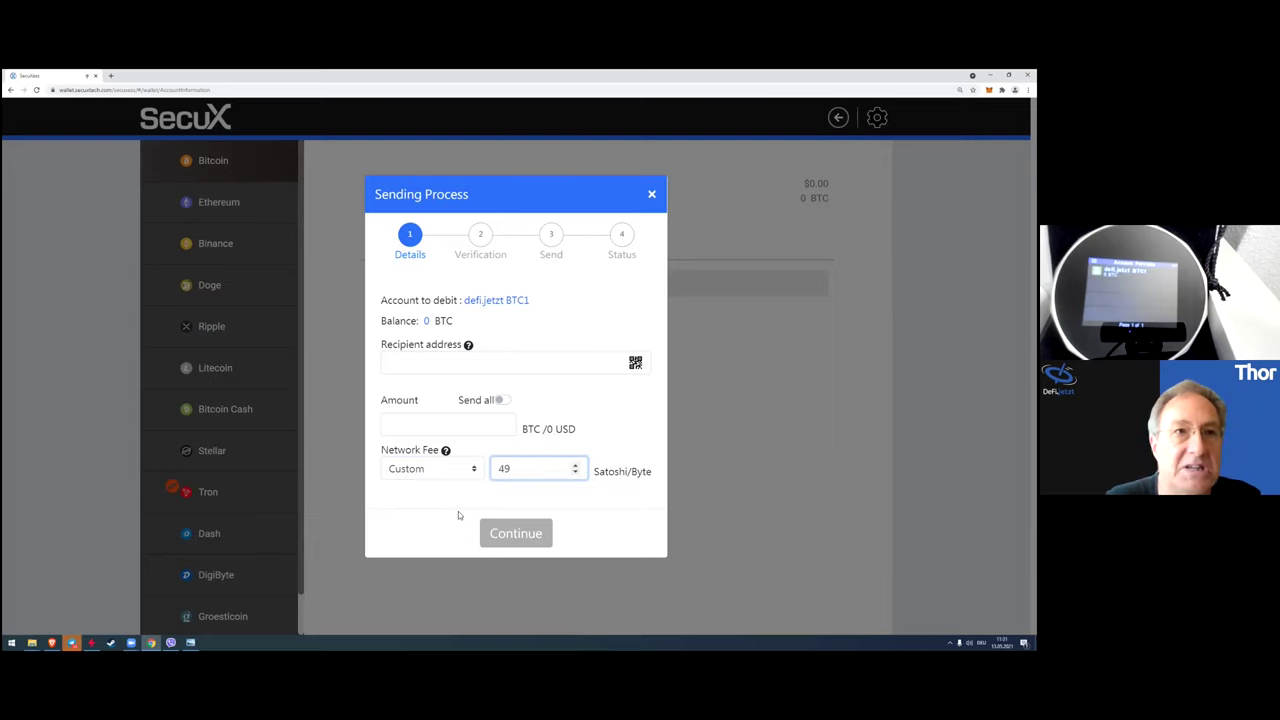
left_click_drag(515, 468, 448, 467)
type("10")
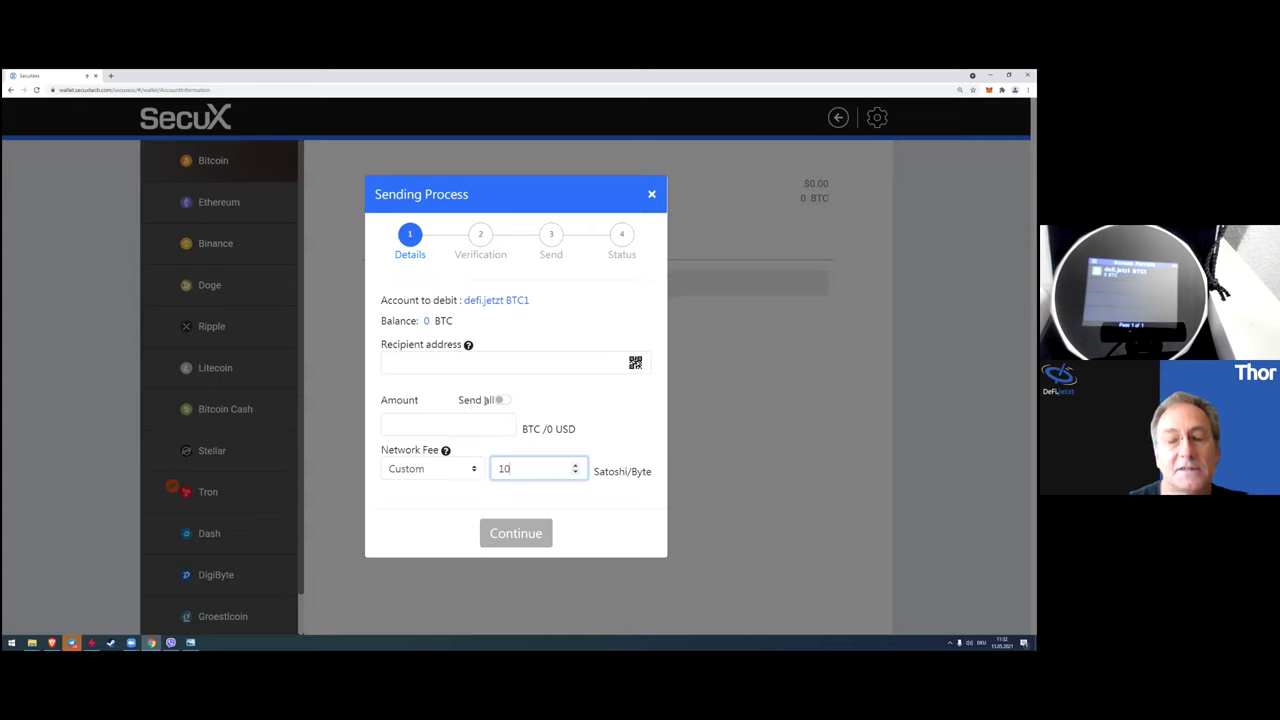
- Enable sending the entire balance and review the amount, network fee and verification stage of the sending process
left_click(501, 401)
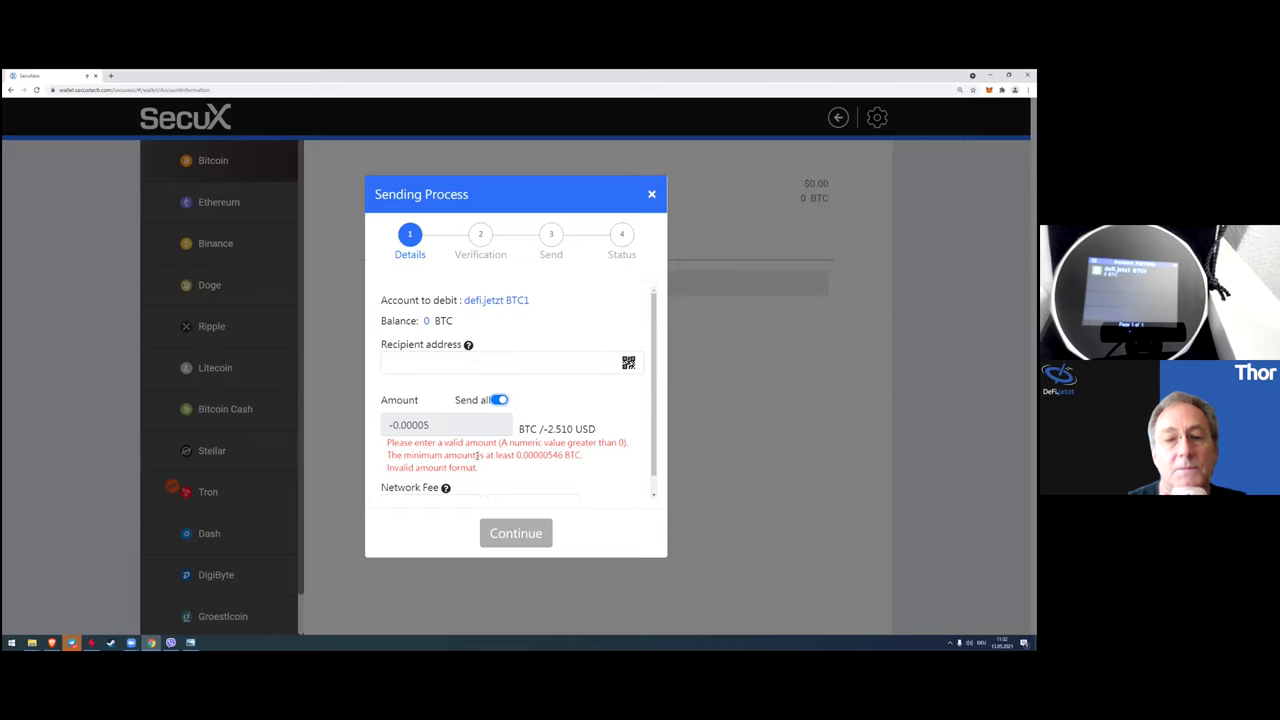
scroll(486, 448, "down", 1)
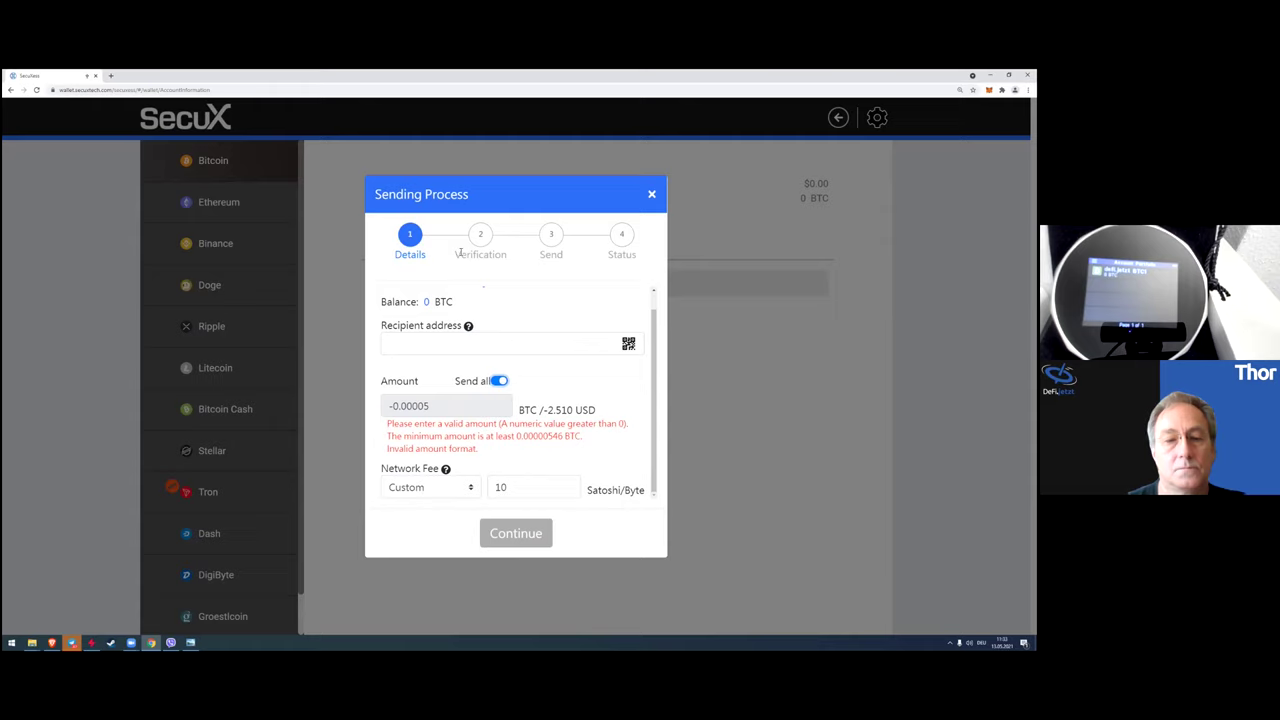
left_click_drag(456, 256, 509, 256)
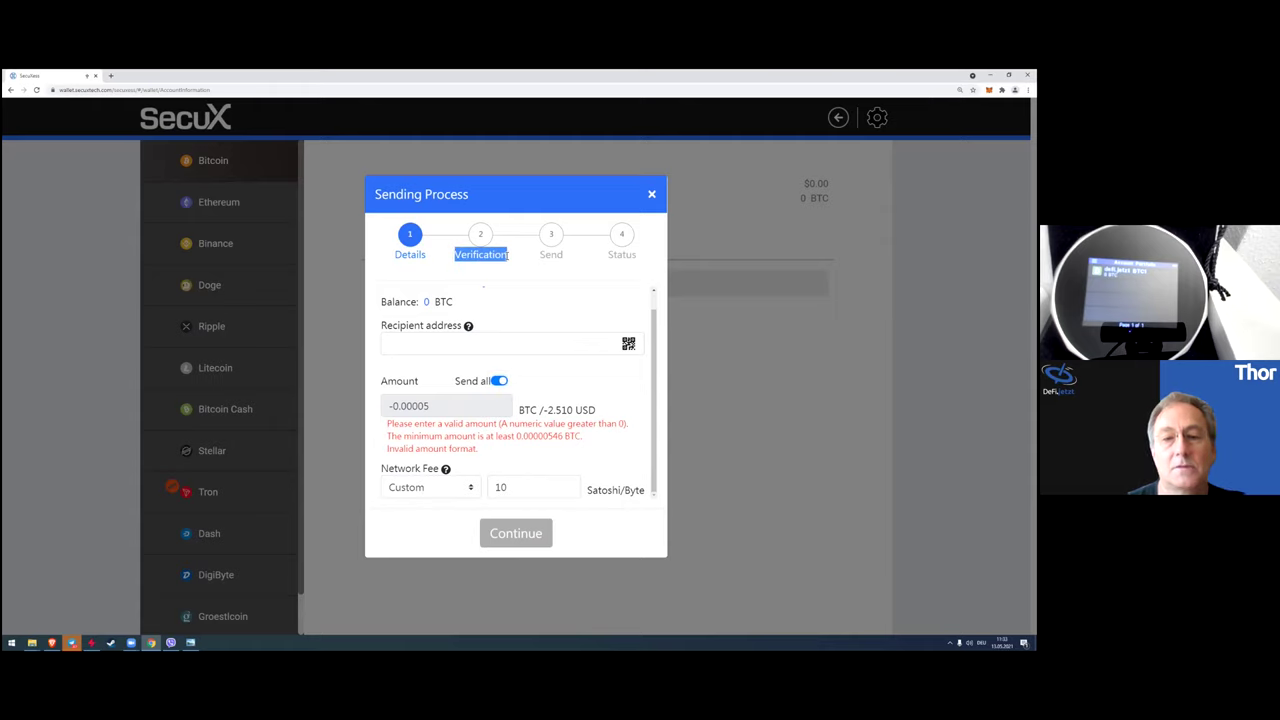
scroll(496, 323, "up", 1)
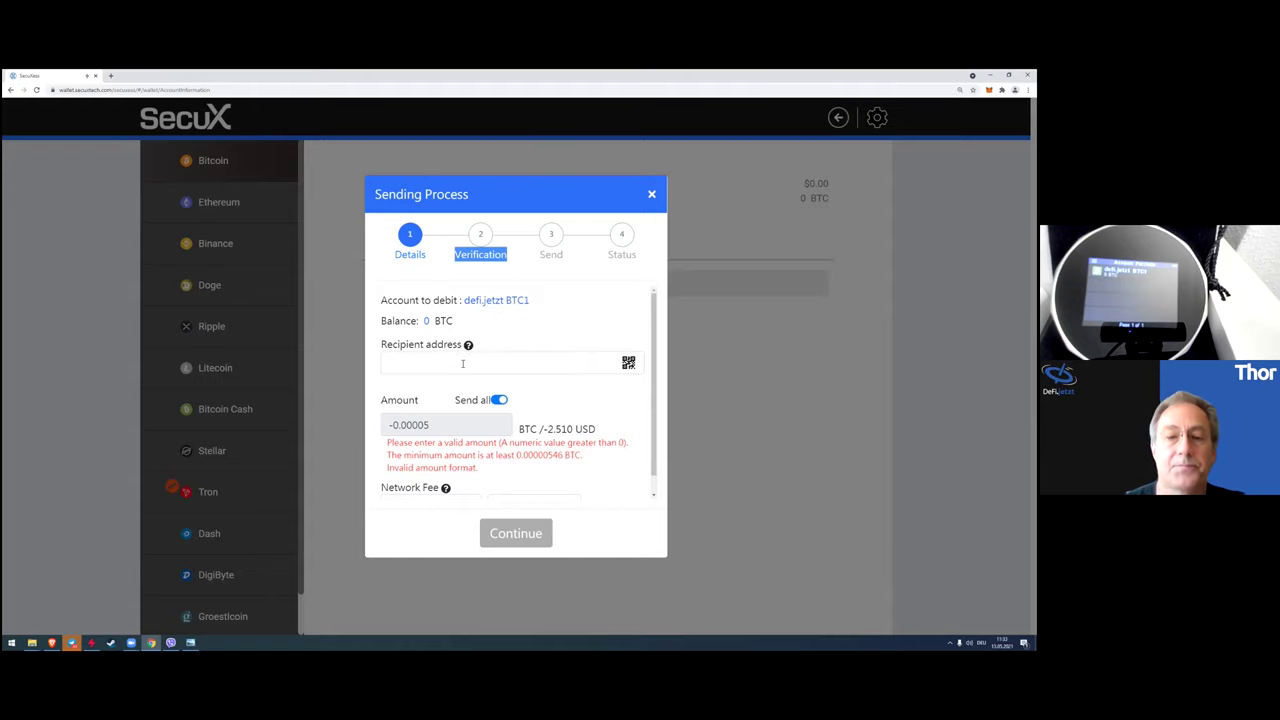
- View the QR code scanner for the recipient address and close it without scanning a code
left_click(474, 353)
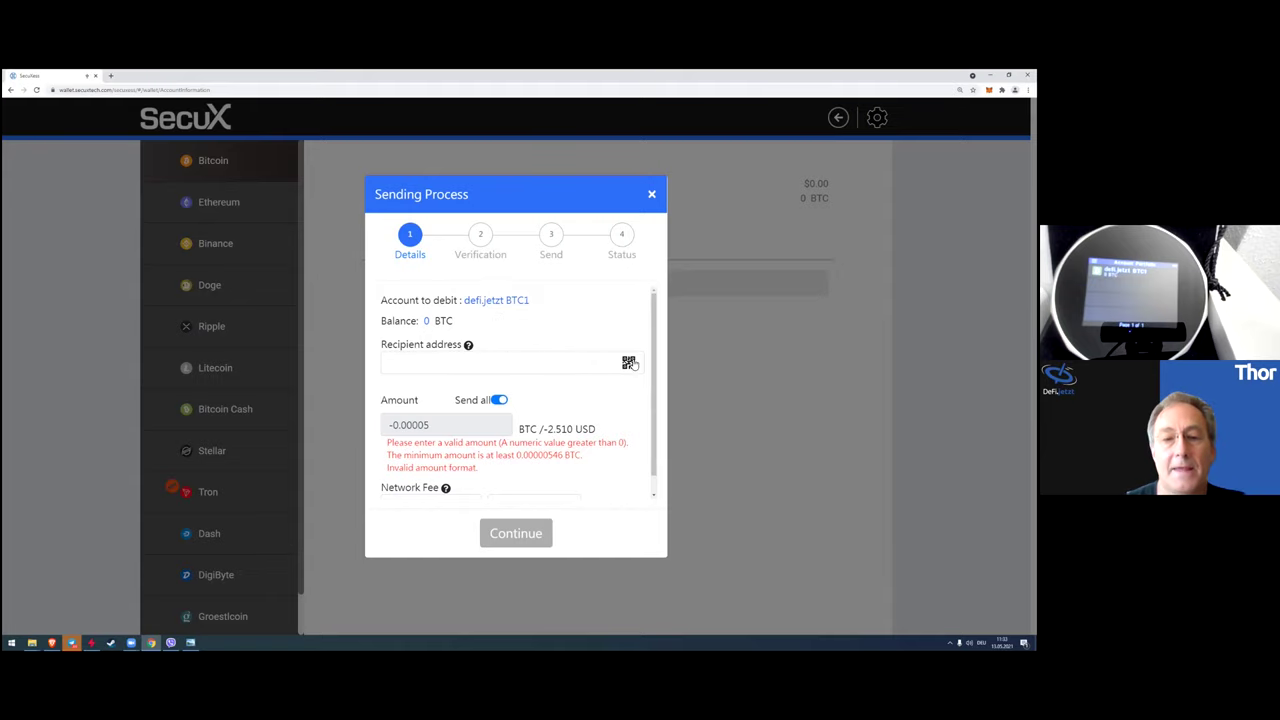
left_click(629, 364)
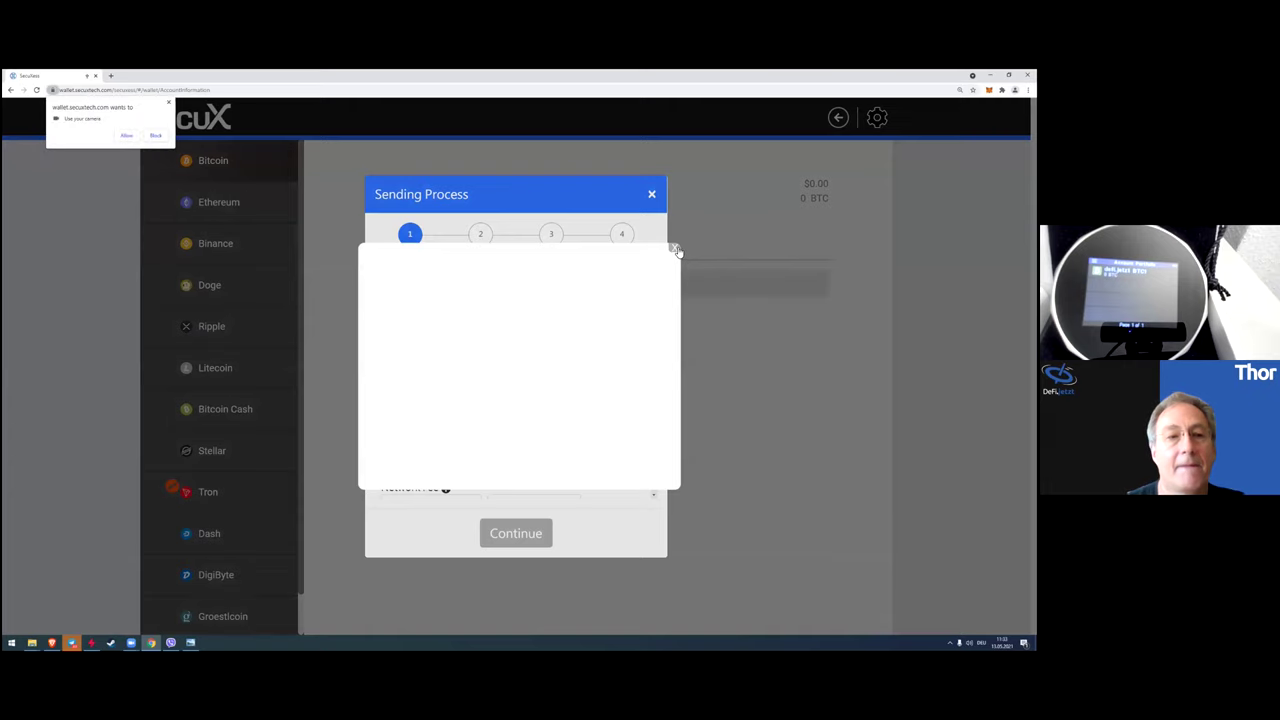
left_click(676, 249)
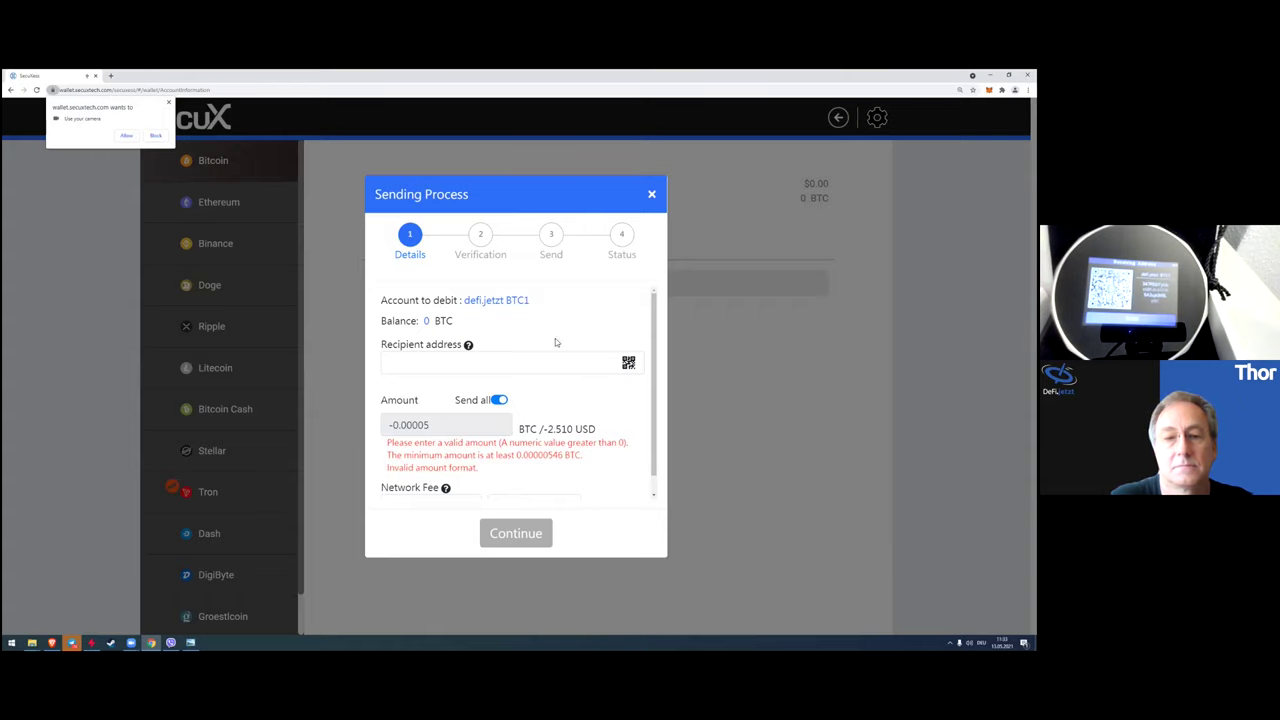
left_click(628, 364)
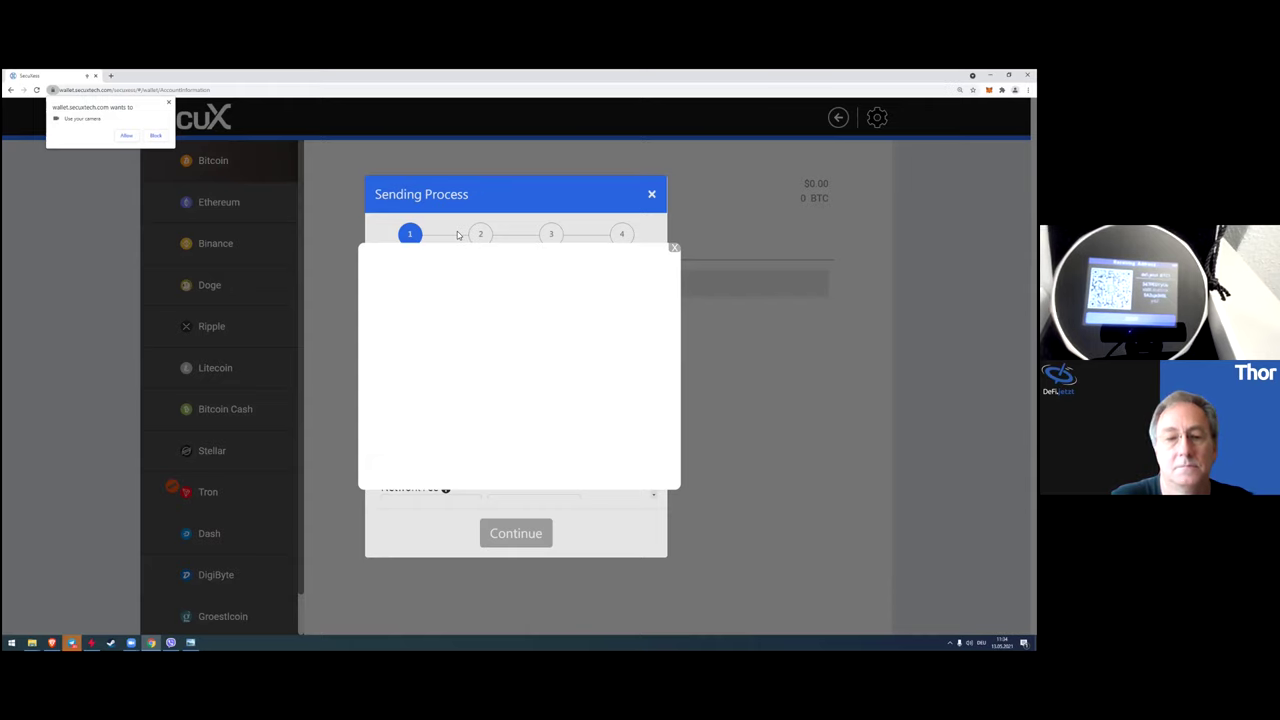
left_click(674, 248)
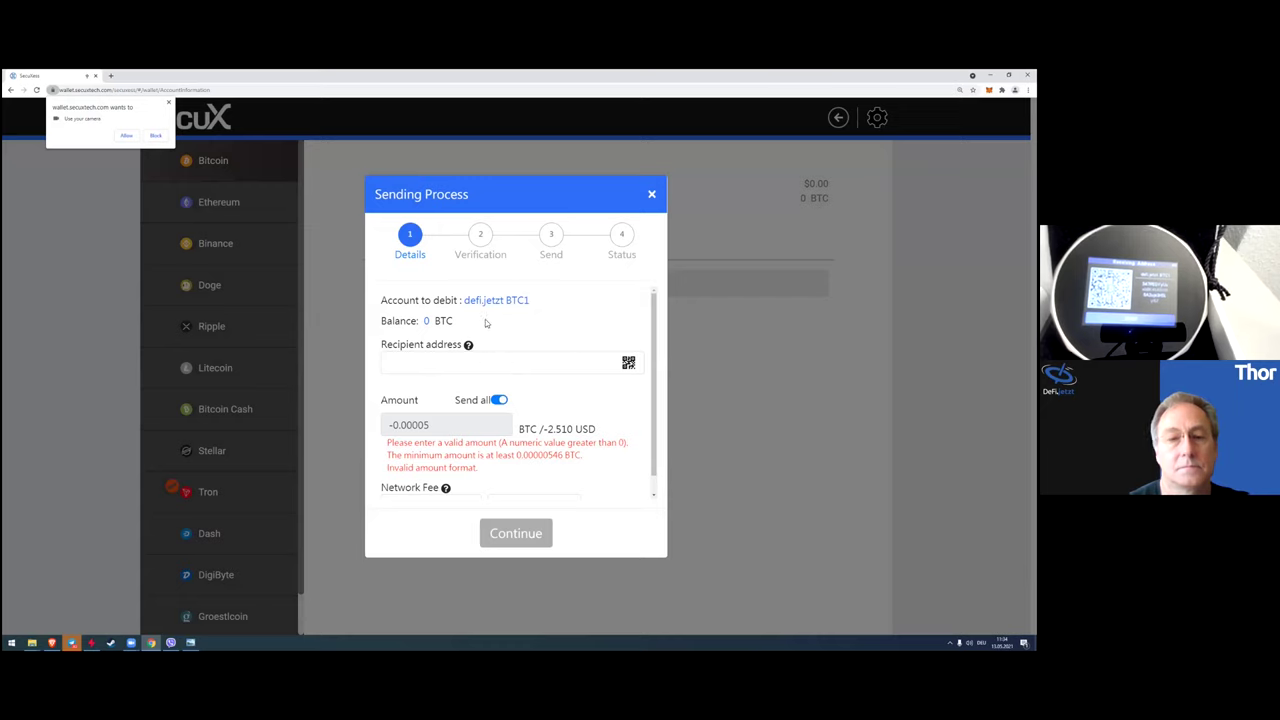
left_click_drag(466, 257, 507, 256)
double_click(465, 258)
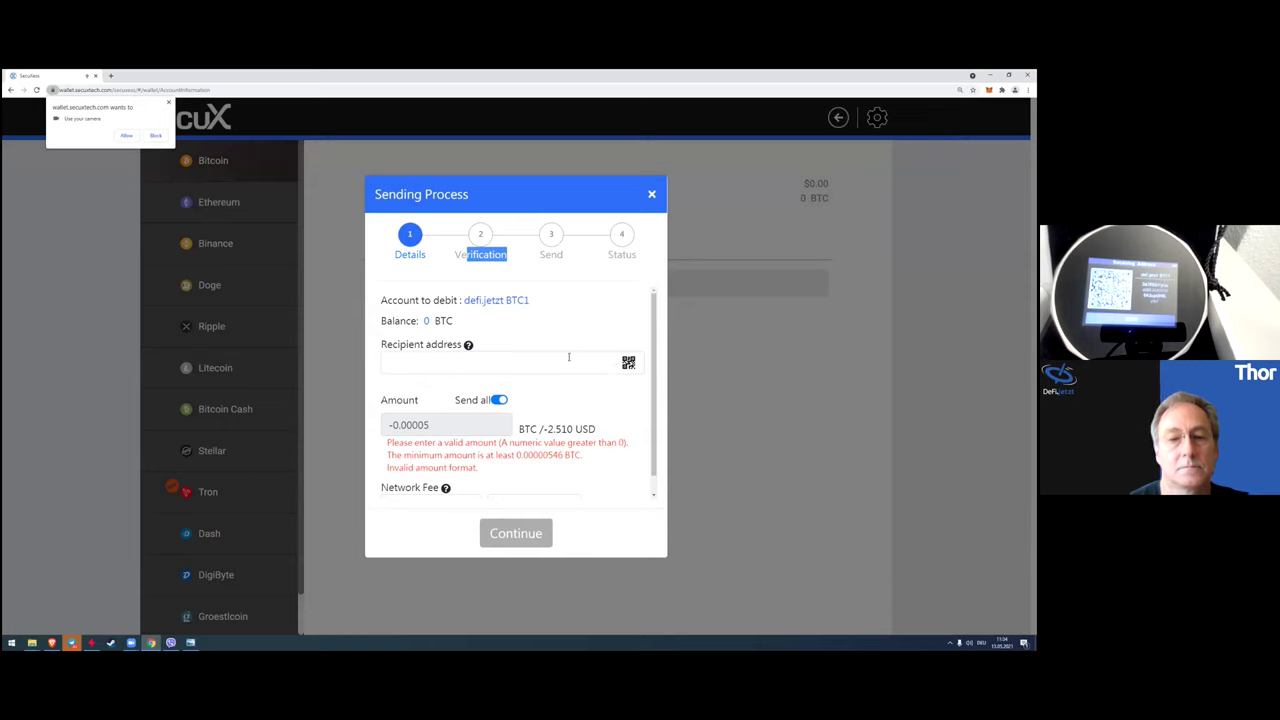
mouse_move(456, 262)
left_mouse_down()
mouse_move(505, 256)
mouse_move(457, 259)
left_mouse_up()
left_click(466, 256)
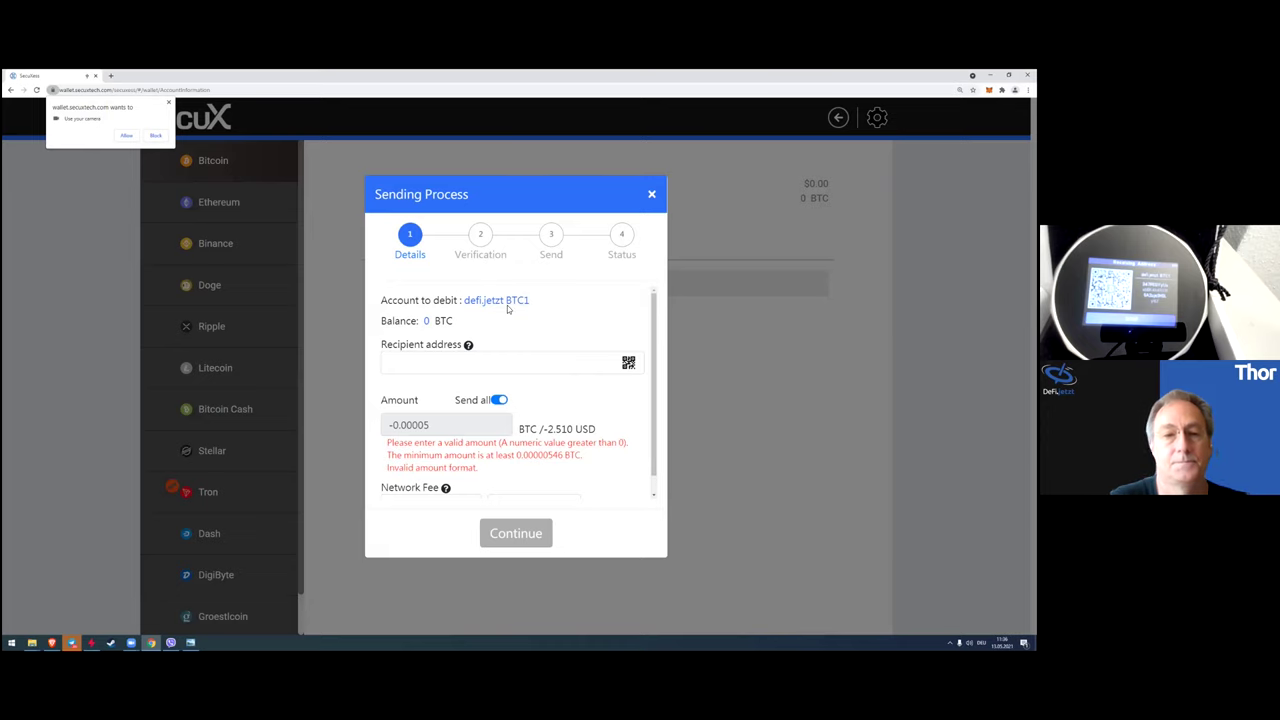
left_click(496, 526)
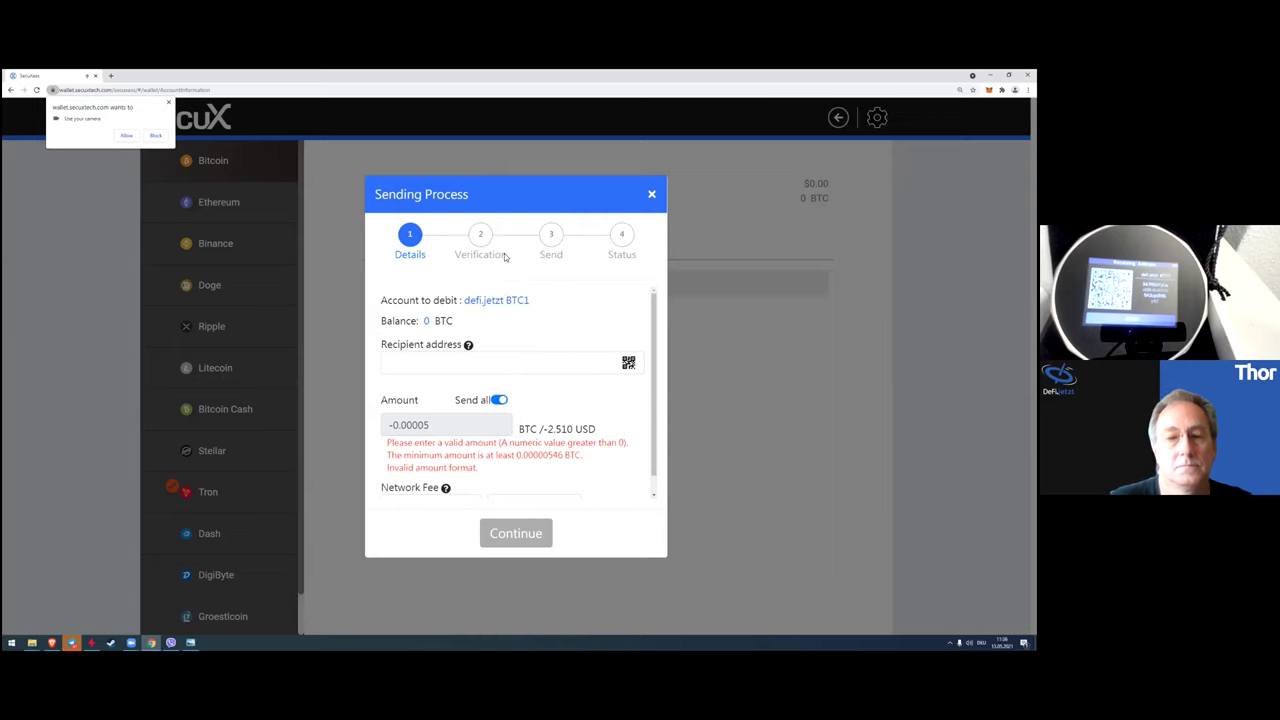
- Block the wallet site's access to the camera and close the sending form without sending
left_click(472, 364)
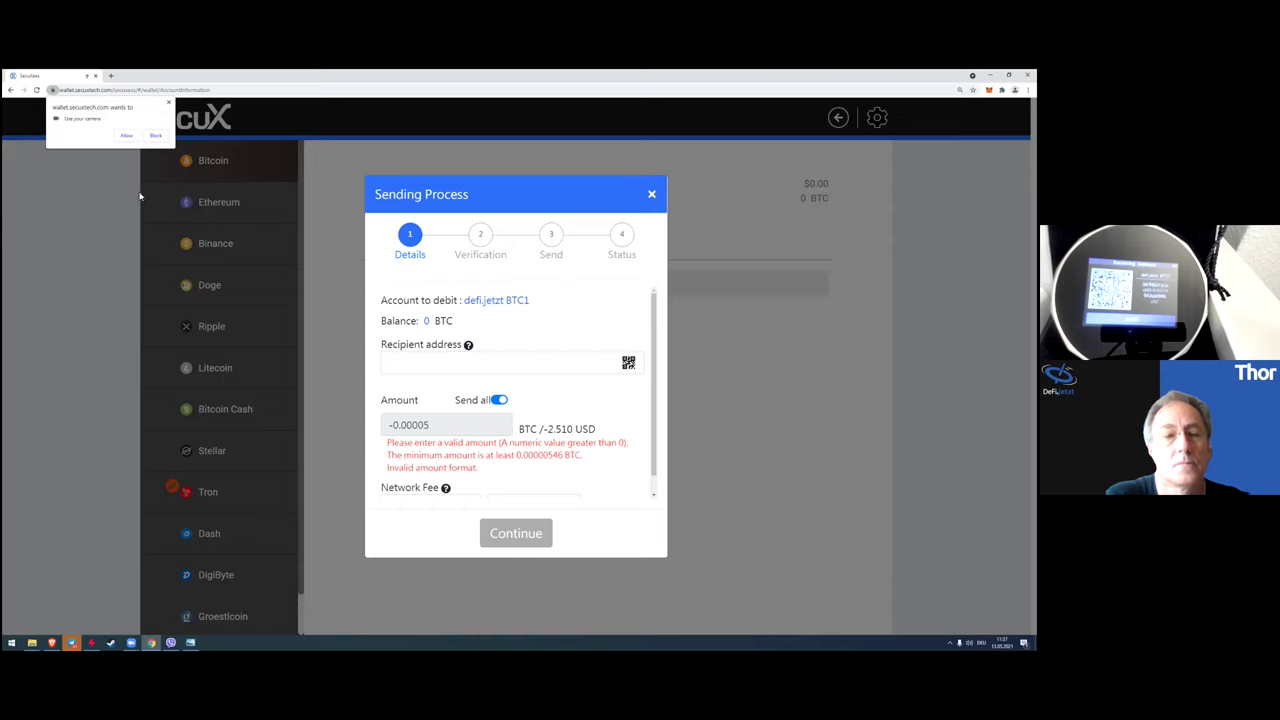
left_click(156, 136)
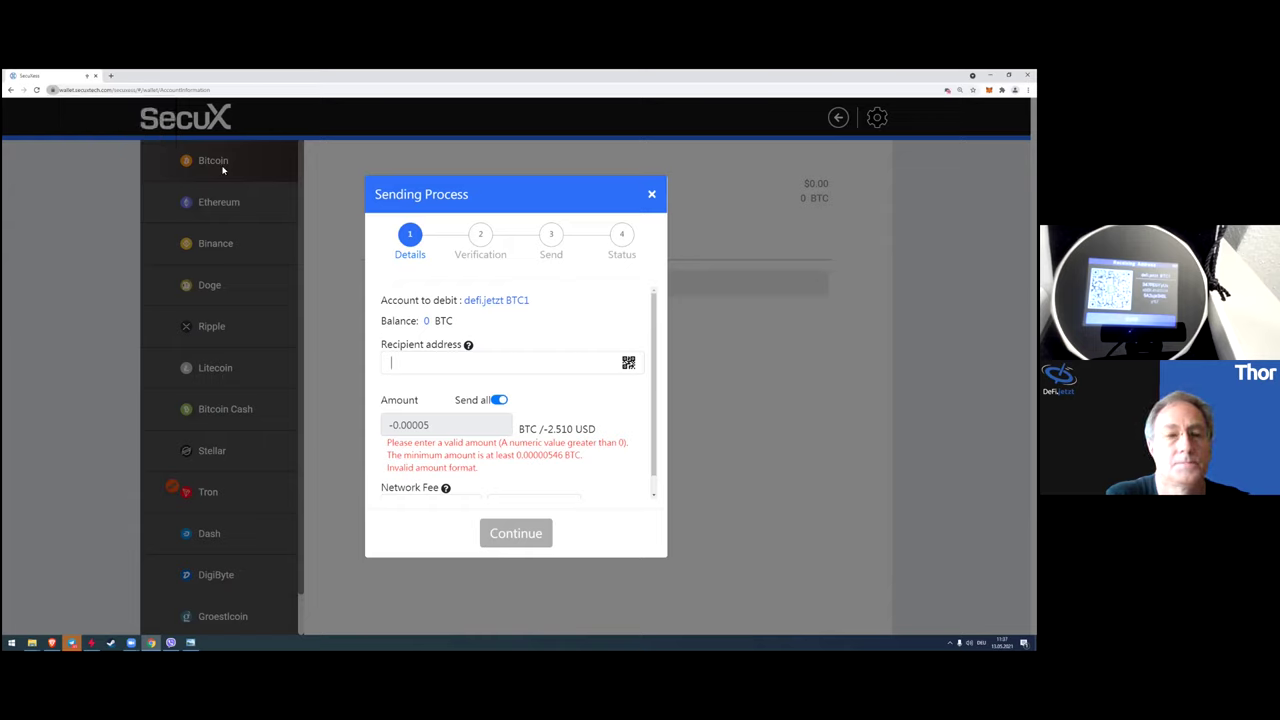
left_click(652, 196)
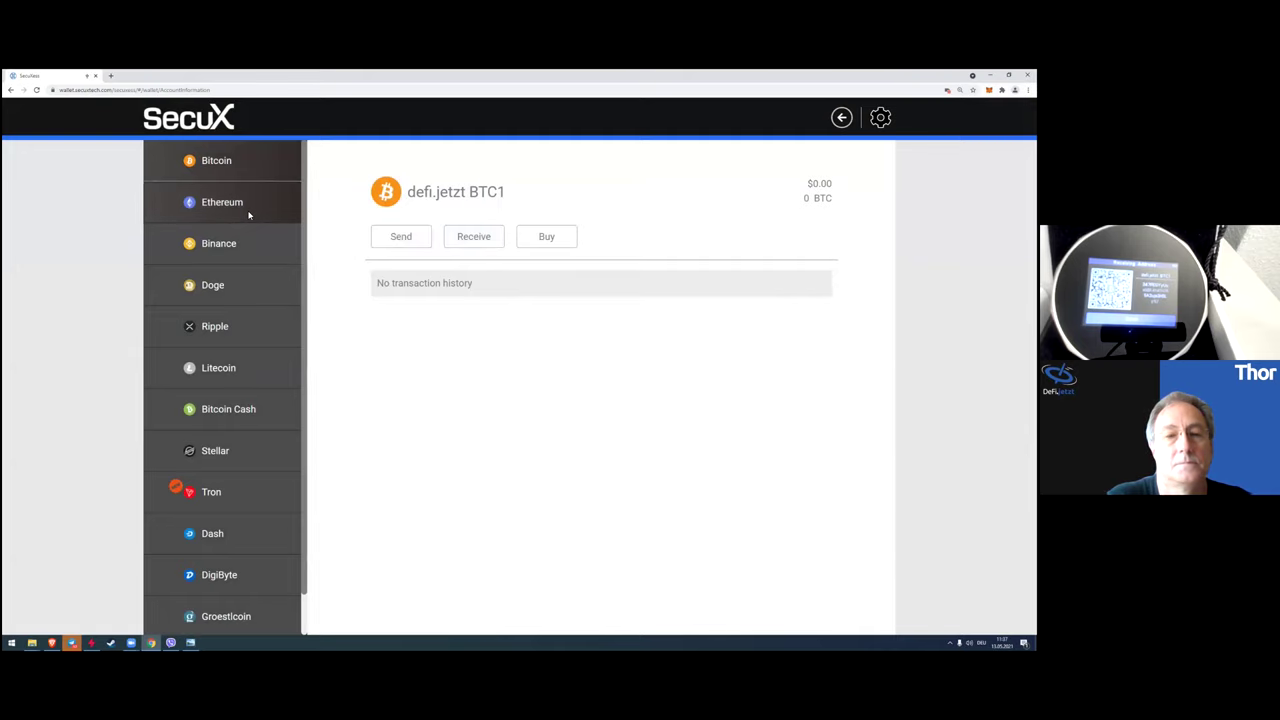
- Create an Ethereum account named "defi.jetzt ETH1"
left_click(250, 212)
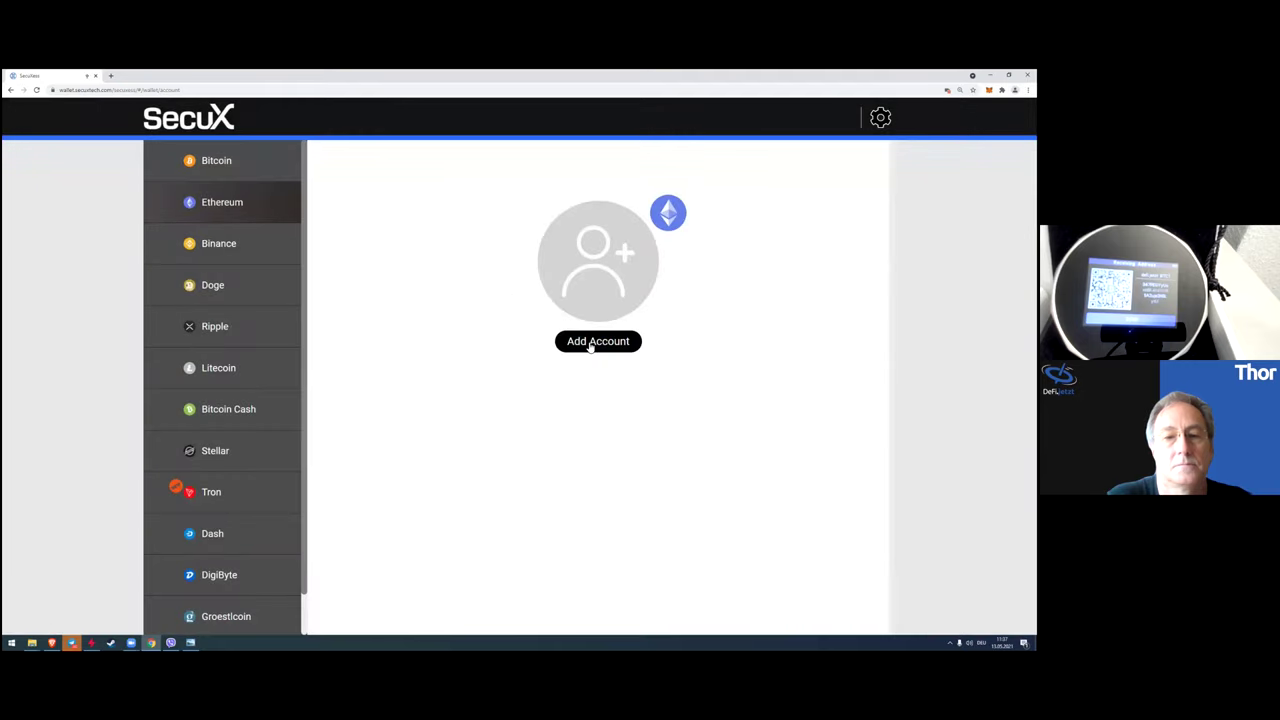
left_click(597, 341)
left_click(497, 380)
type("defi.jetzt ETH1")
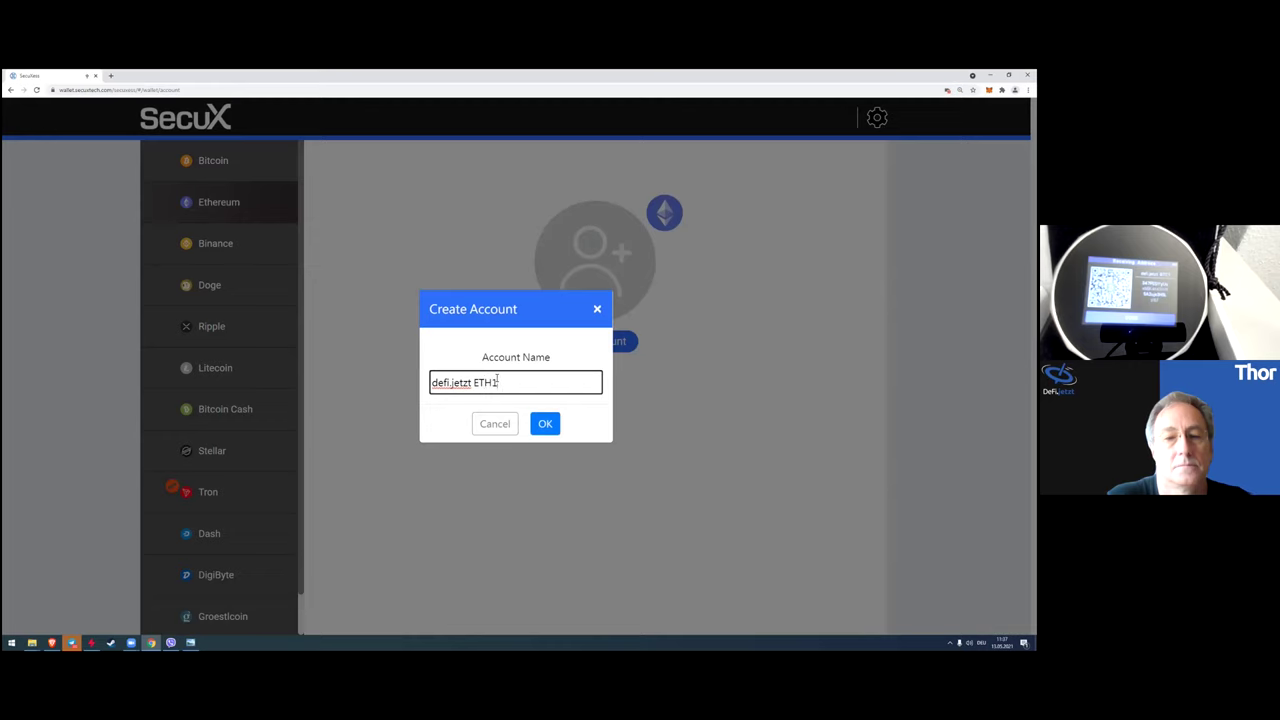
left_click(545, 423)
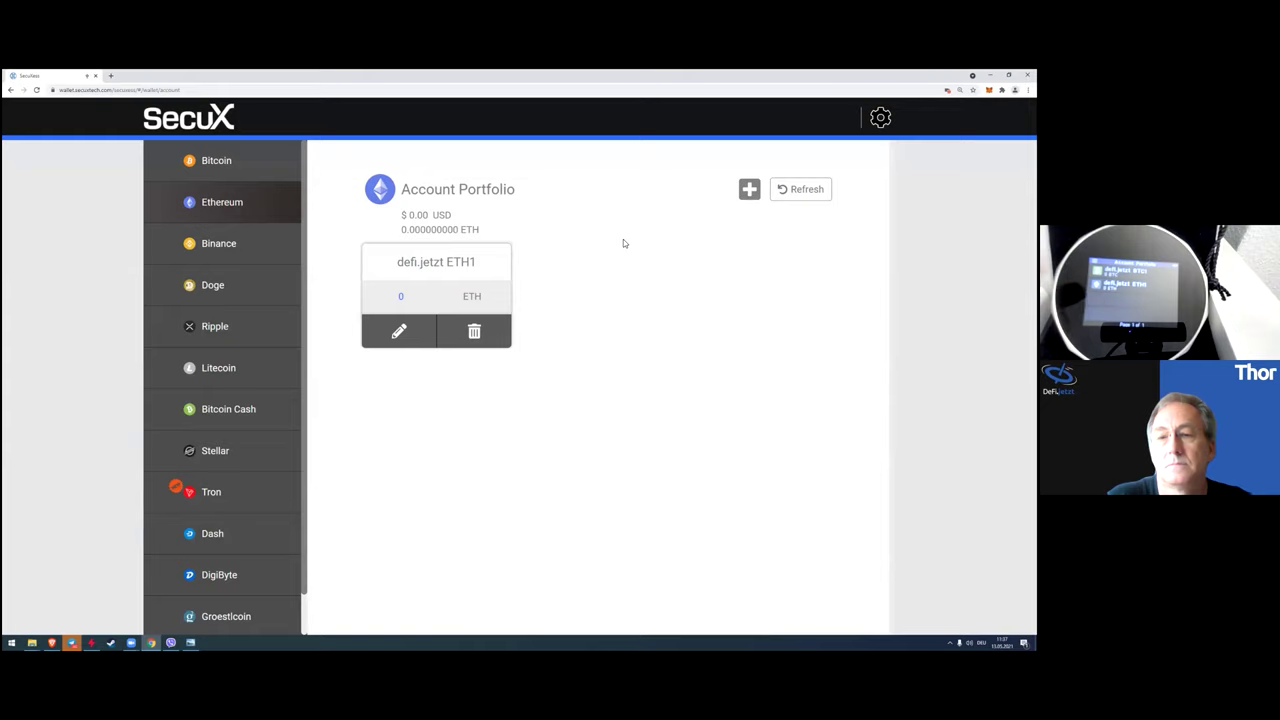
- Open the defi.jetzt ETH1 account, view its ERC-20 token management form, and close the form
left_click(427, 262)
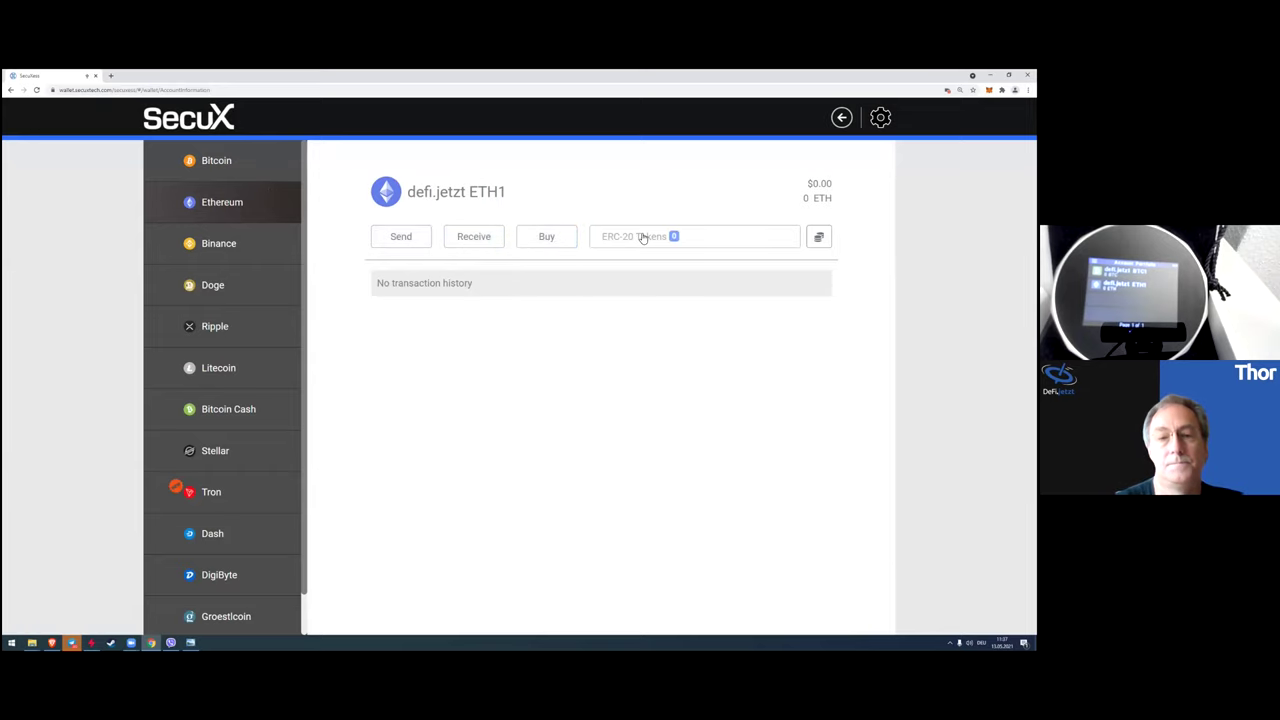
left_click(818, 237)
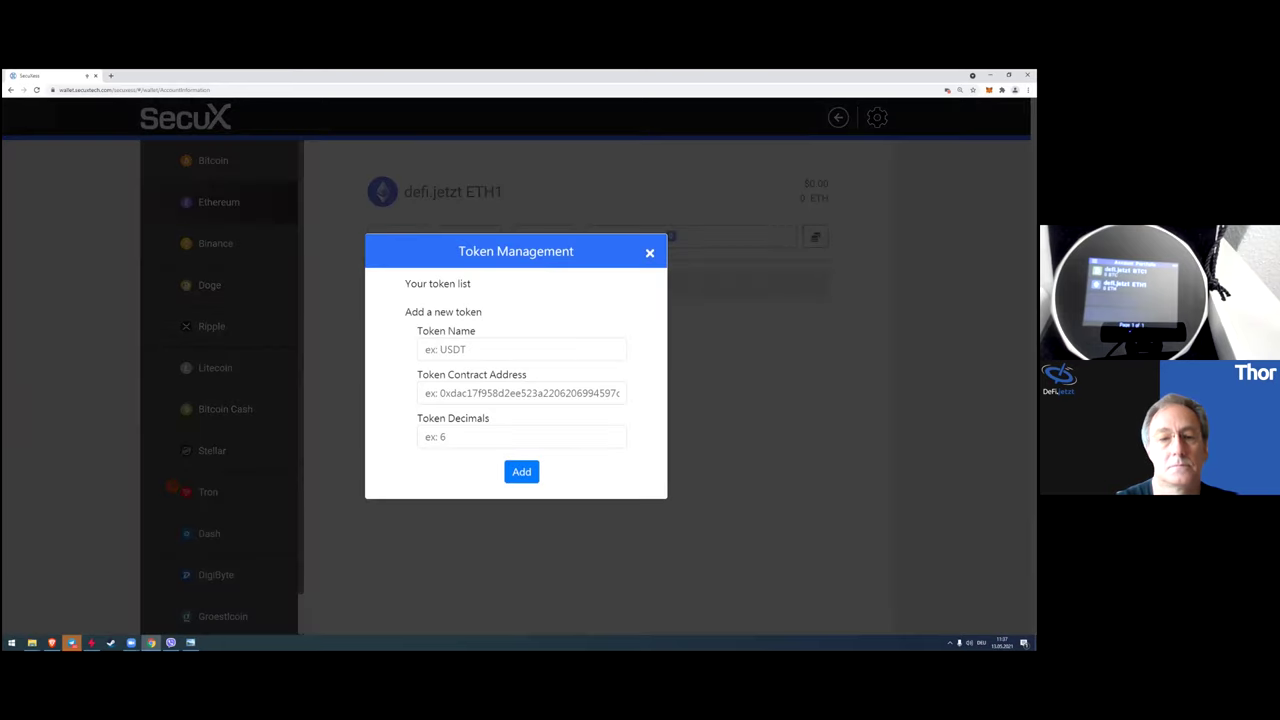
left_click(650, 252)
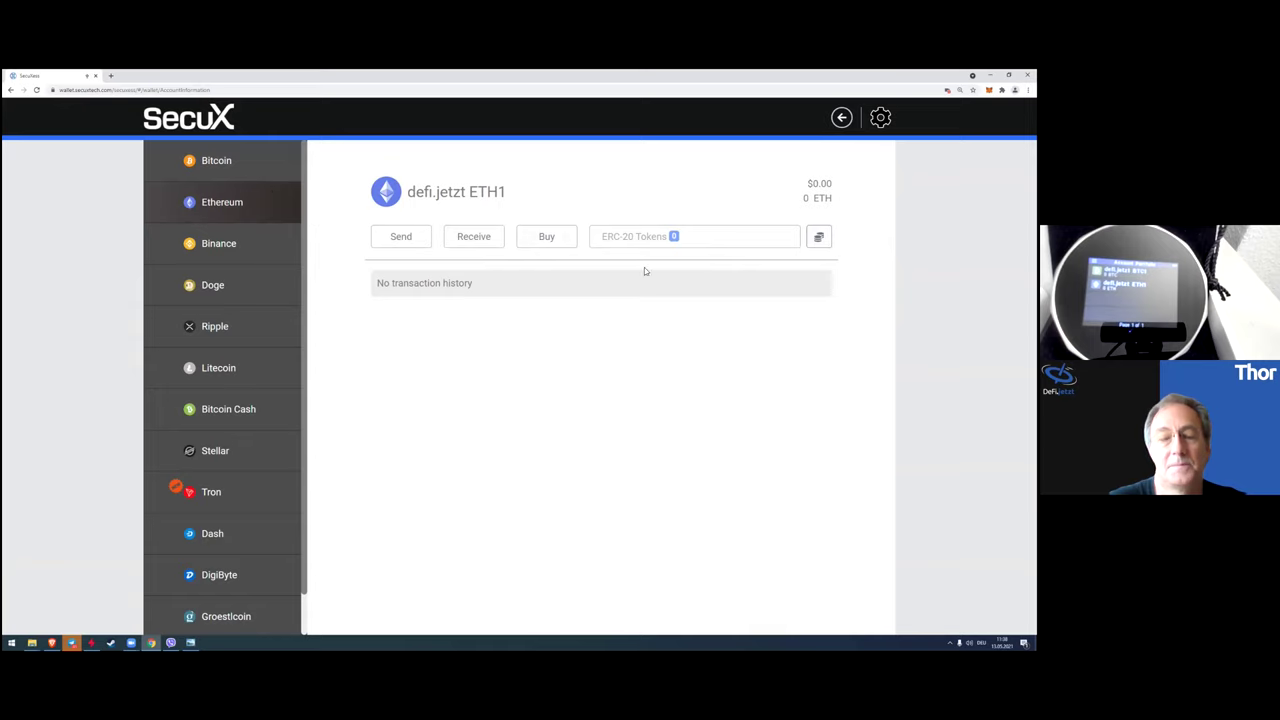
- Open the ERC-20 token management form for the defi.jetzt ETH1 account and browse the suggested token names
left_click(819, 238)
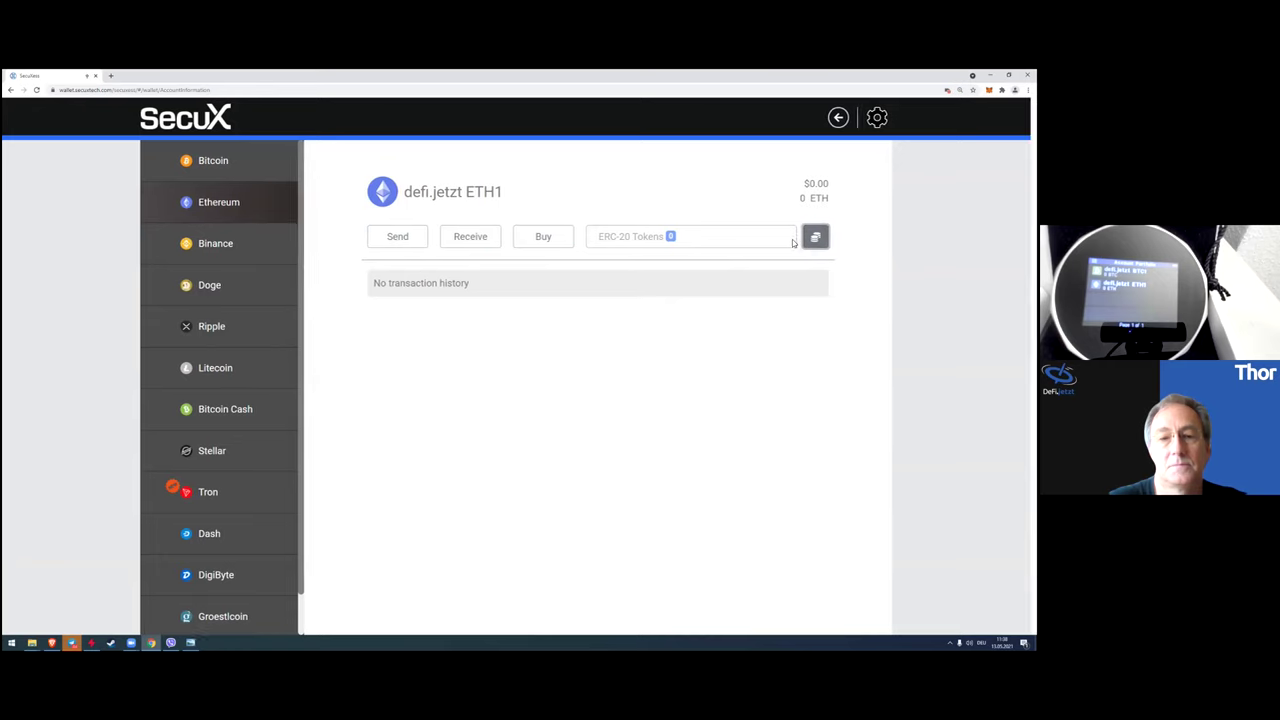
left_click(481, 351)
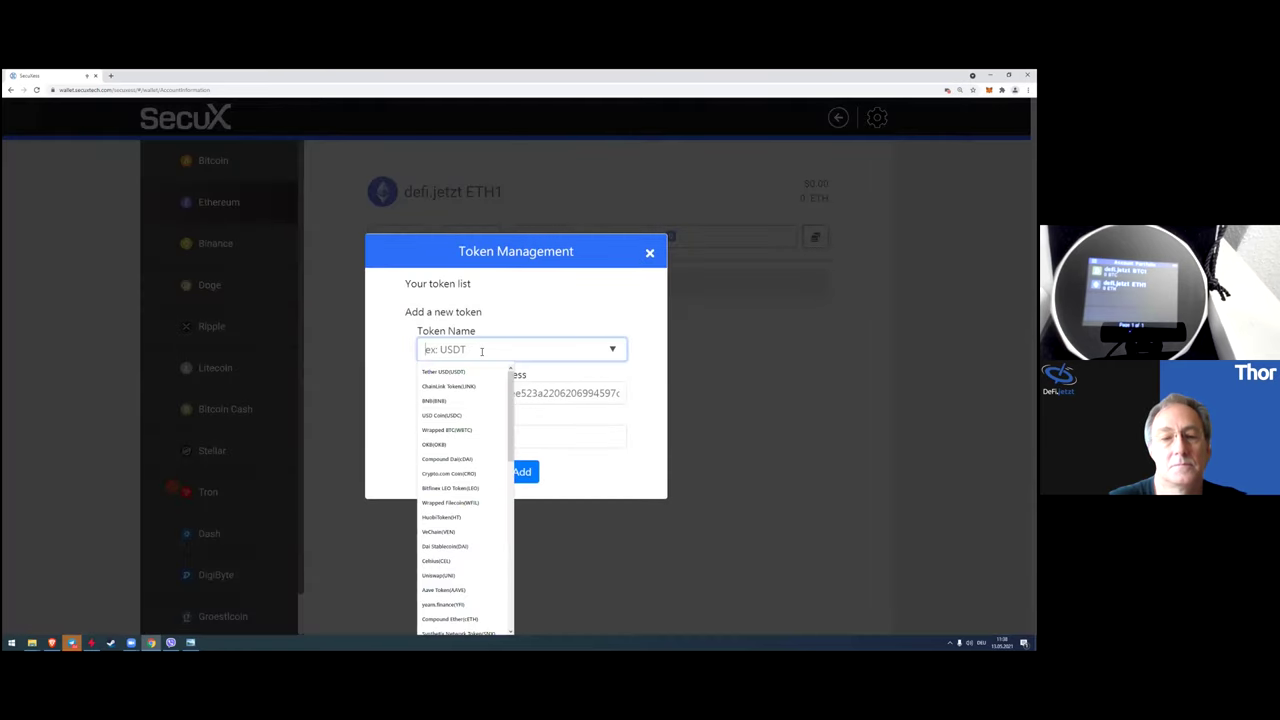
left_click(510, 297)
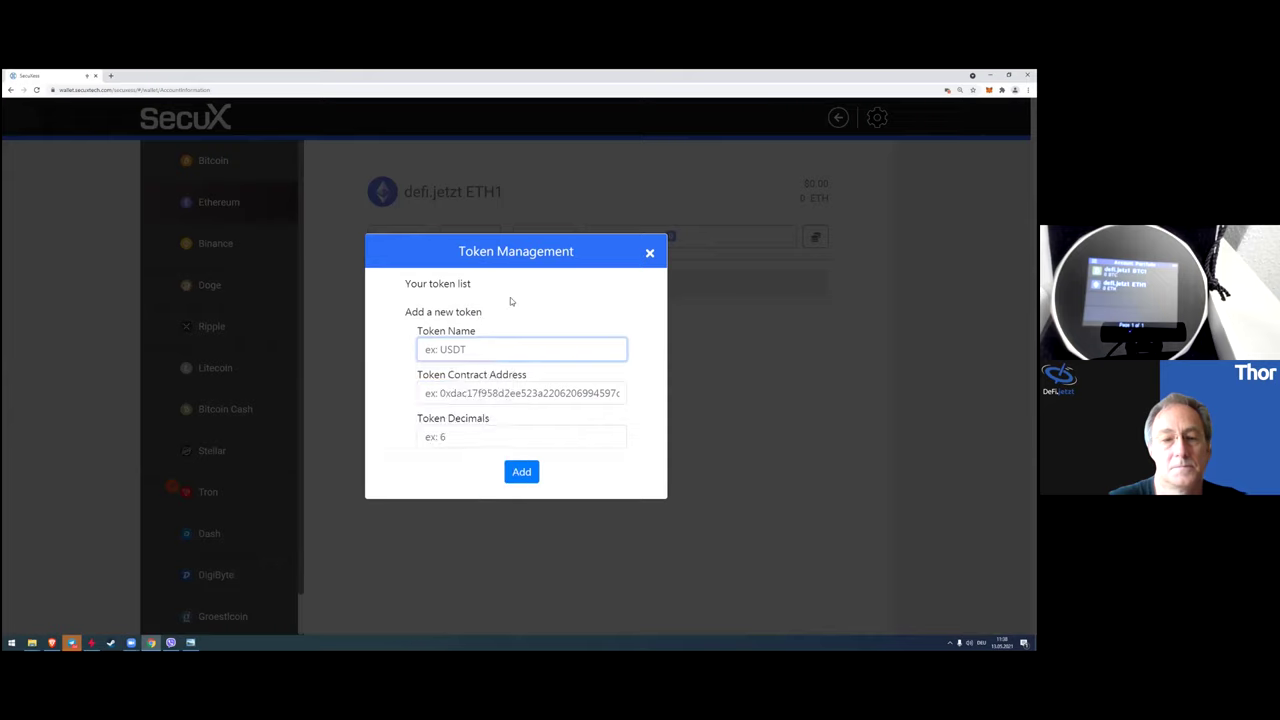
left_click(612, 350)
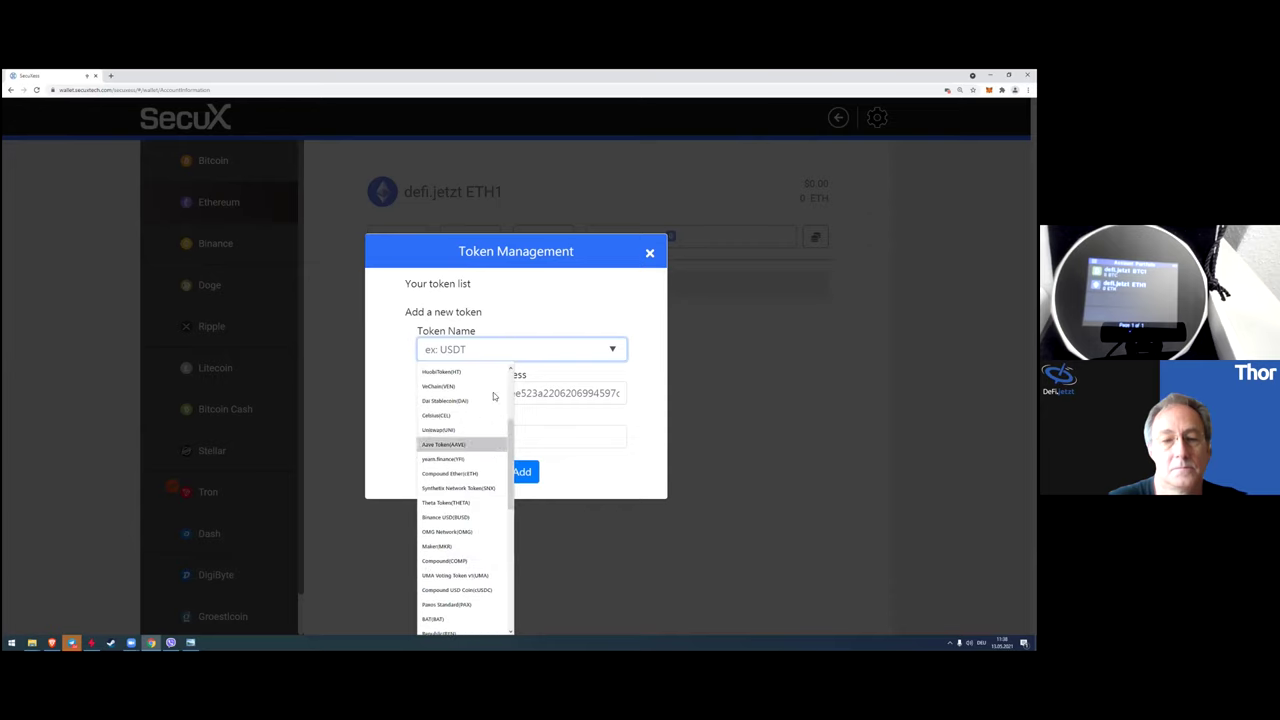
- Check the suggested token names for 1inch and enter "1inch" as the new token's name
type("1")
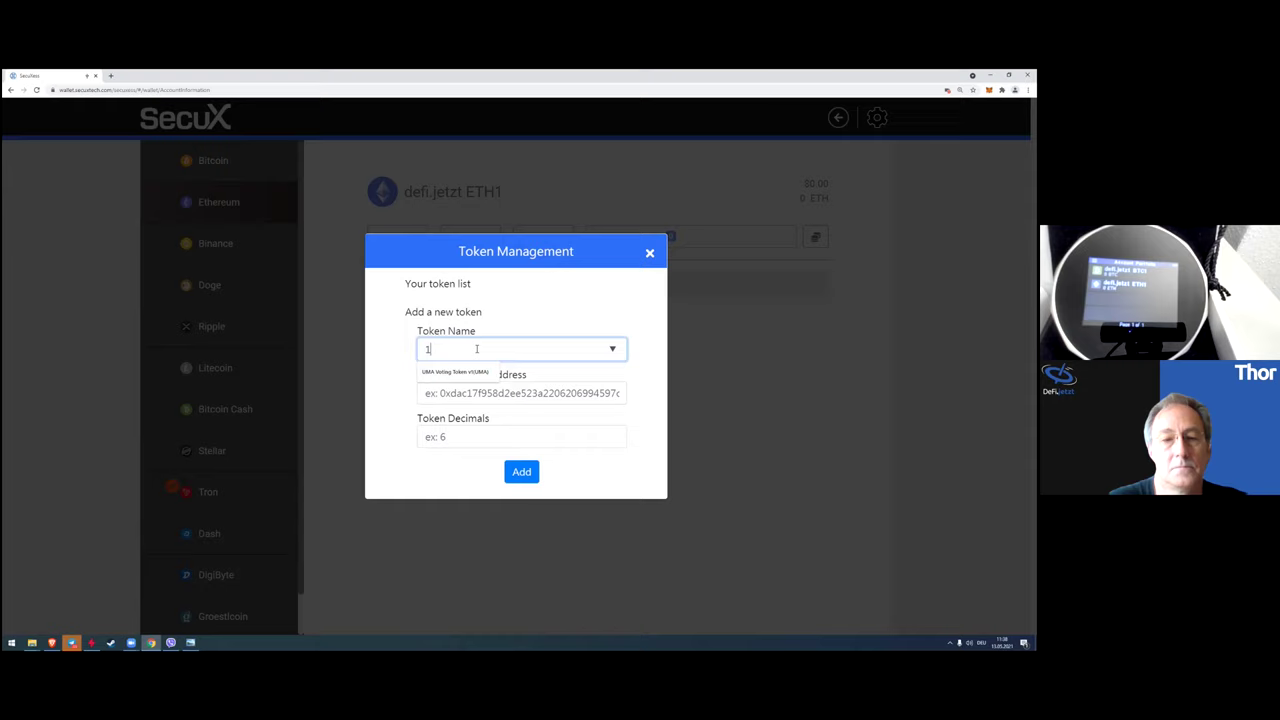
key("BackSpace")
left_click(619, 356)
scroll(480, 445, "down", 5)
scroll(480, 445, "up", 10)
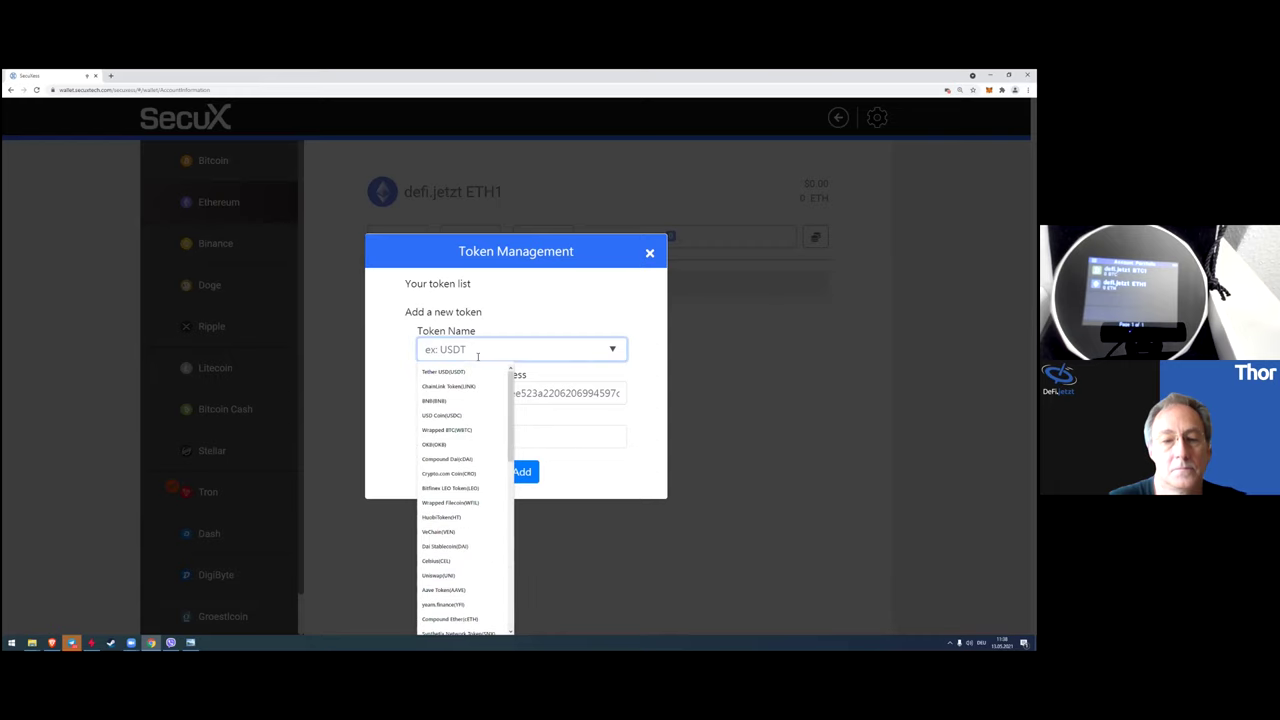
type("1inch")
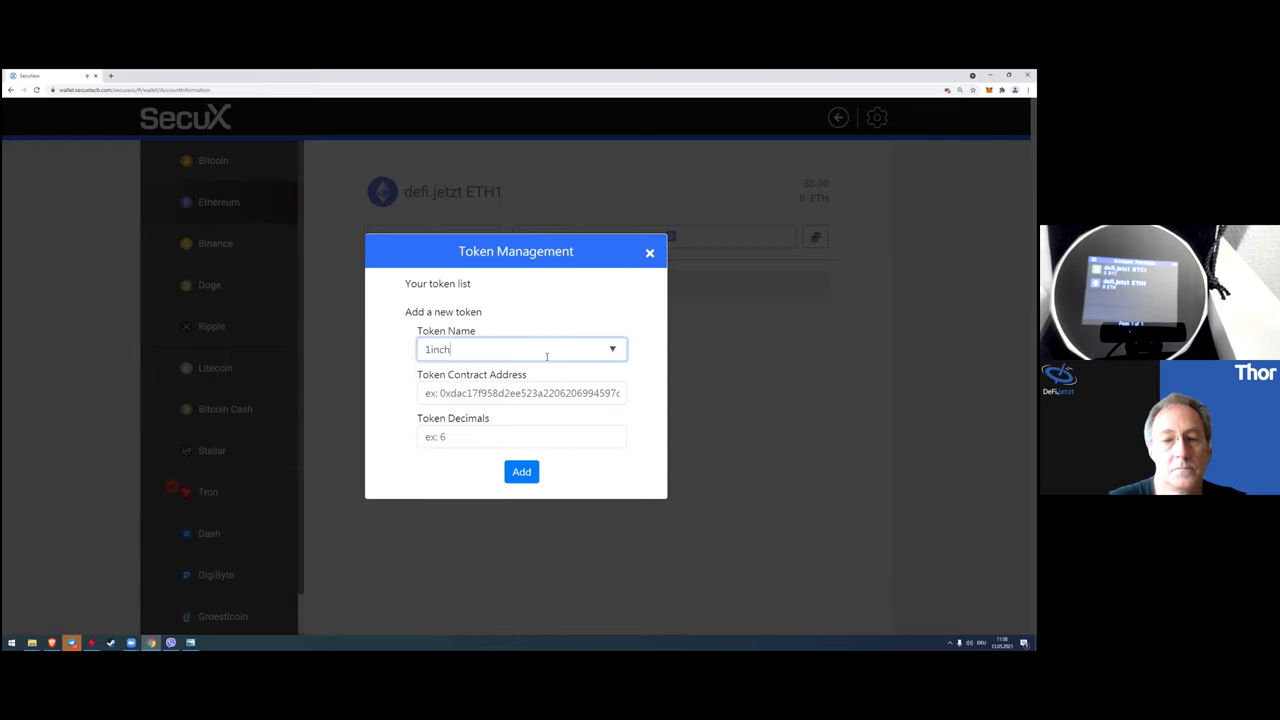
left_click(473, 393)
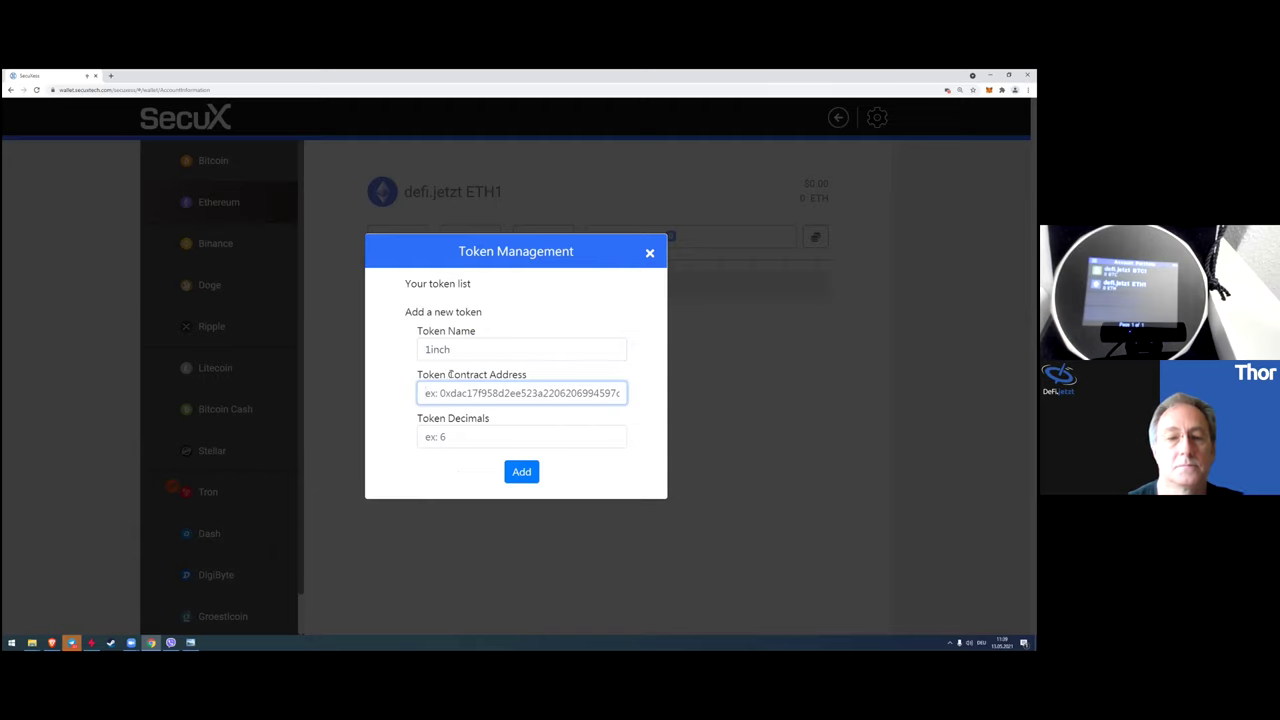
- Open CoinGecko in a new browser tab, search for "1inch" and open the 1inch (1INCH) coin page
left_click(112, 77)
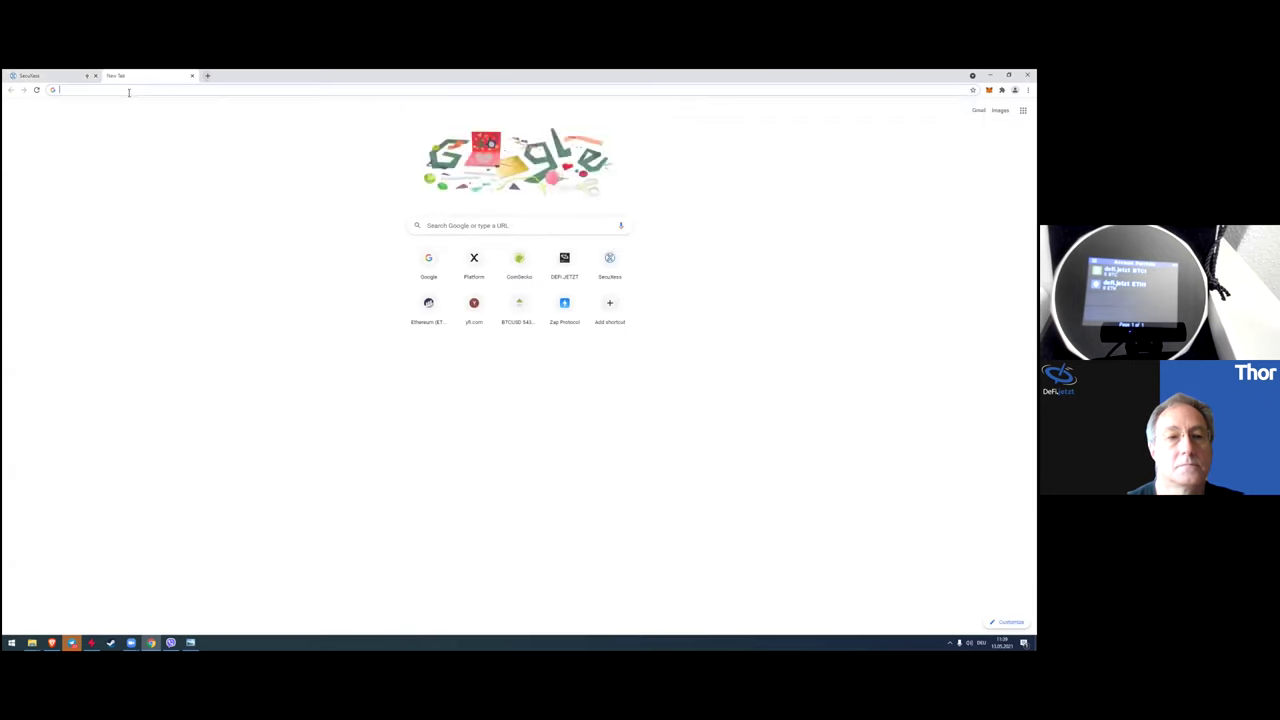
left_click(511, 267)
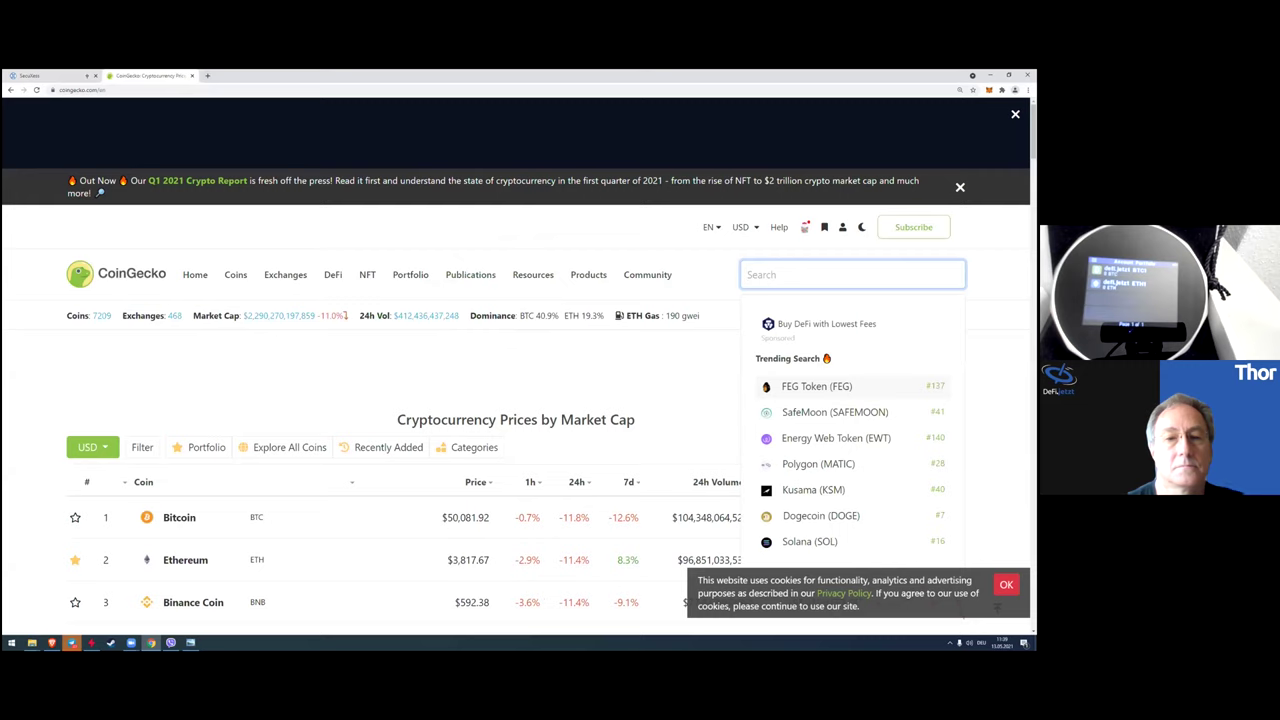
type("1inch")
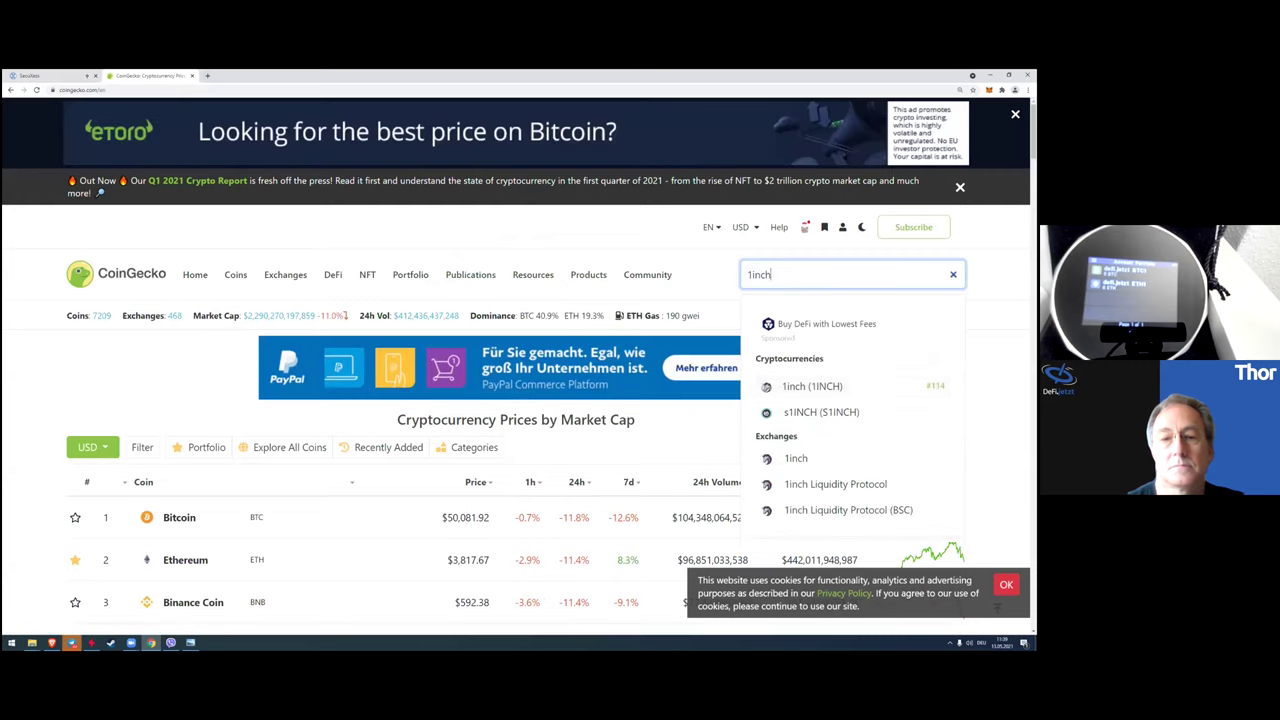
left_click(552, 254)
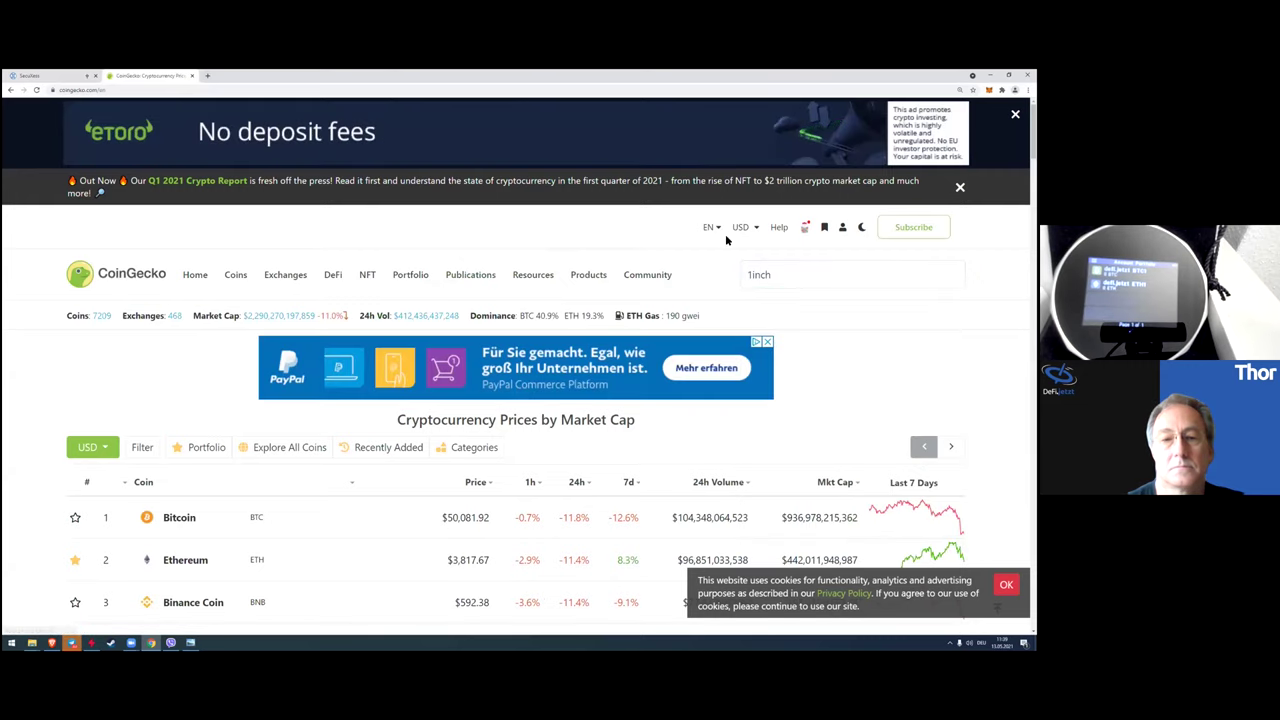
left_click(774, 274)
left_click(789, 388)
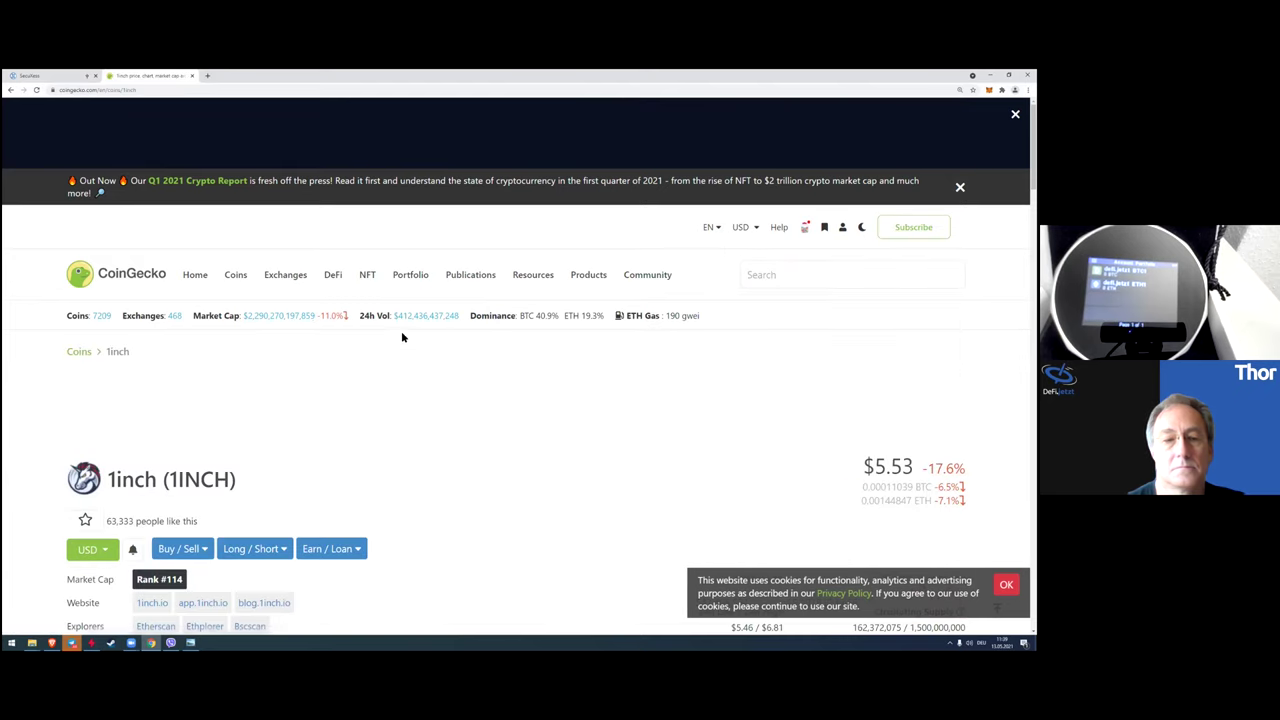
- Copy the 1inch token's Ethereum contract address from its CoinGecko coin page
scroll(360, 340, "down", 2)
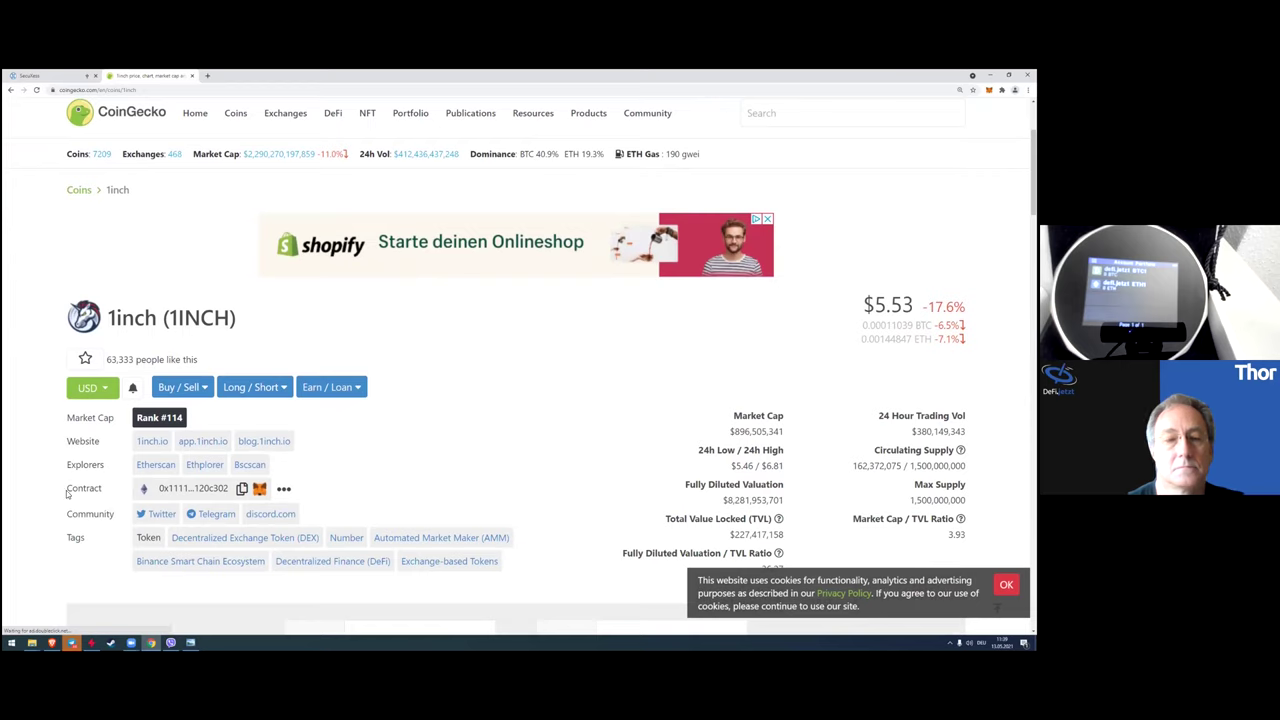
triple_click(102, 489)
left_click(102, 489)
double_click(102, 489)
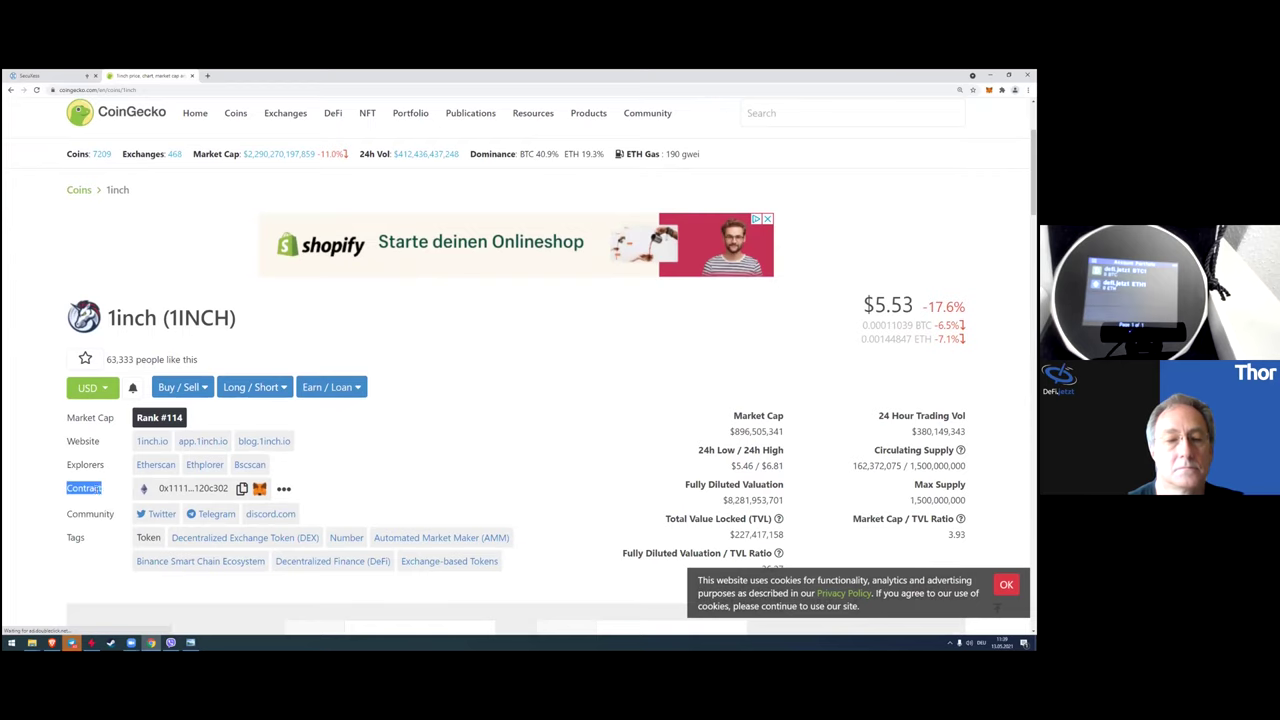
left_click(68, 490)
left_click_drag(66, 490, 102, 490)
left_click(66, 490)
triple_click(68, 490)
left_click(196, 488)
left_click(242, 489)
- Switch back to the SecuX wallet and paste the copied 1inch address as the new token's contract address
left_click(63, 74)
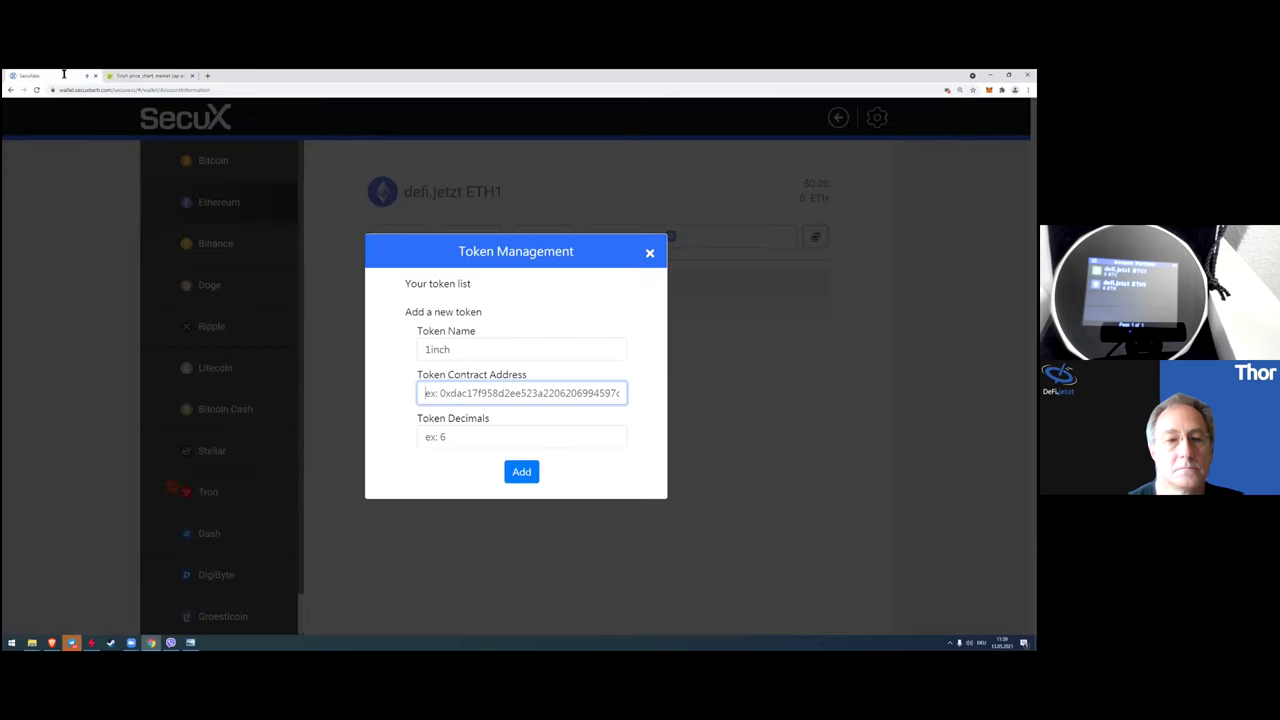
key("ctrl+v")
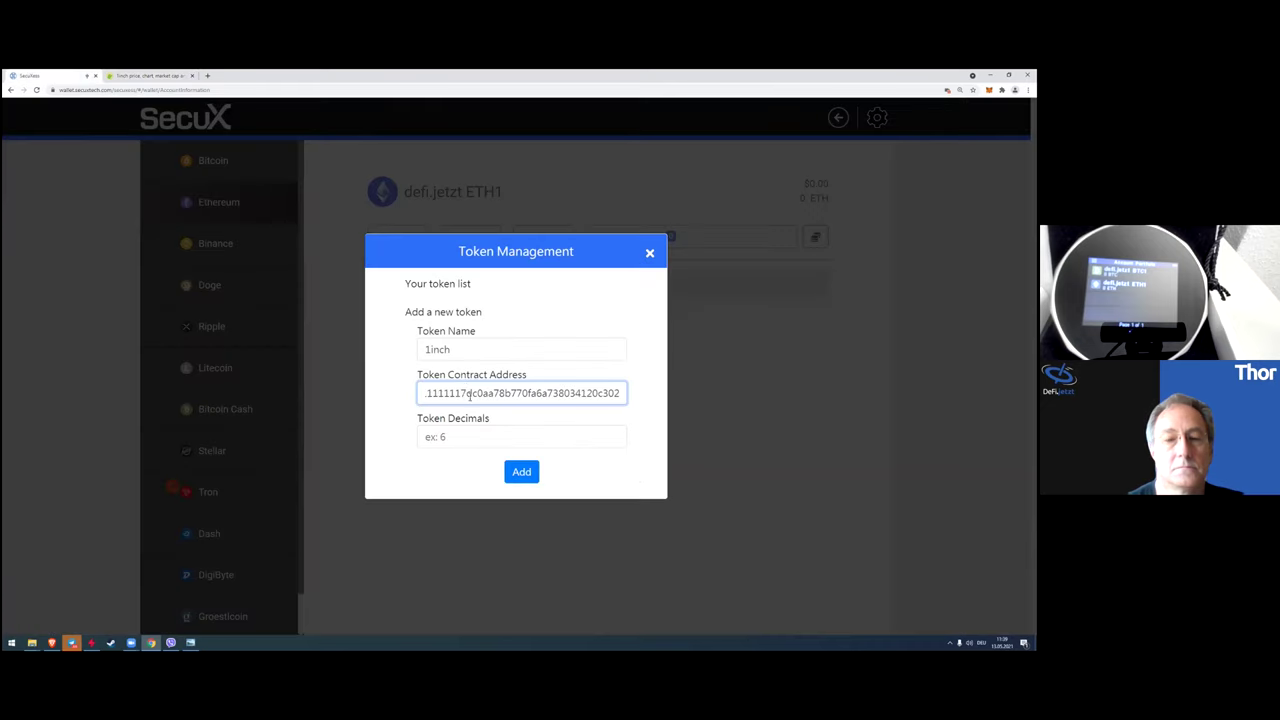
left_click(494, 441)
- Return to the 1inch page on CoinGecko and open the token's Etherscan page to look up its decimals
left_click(145, 75)
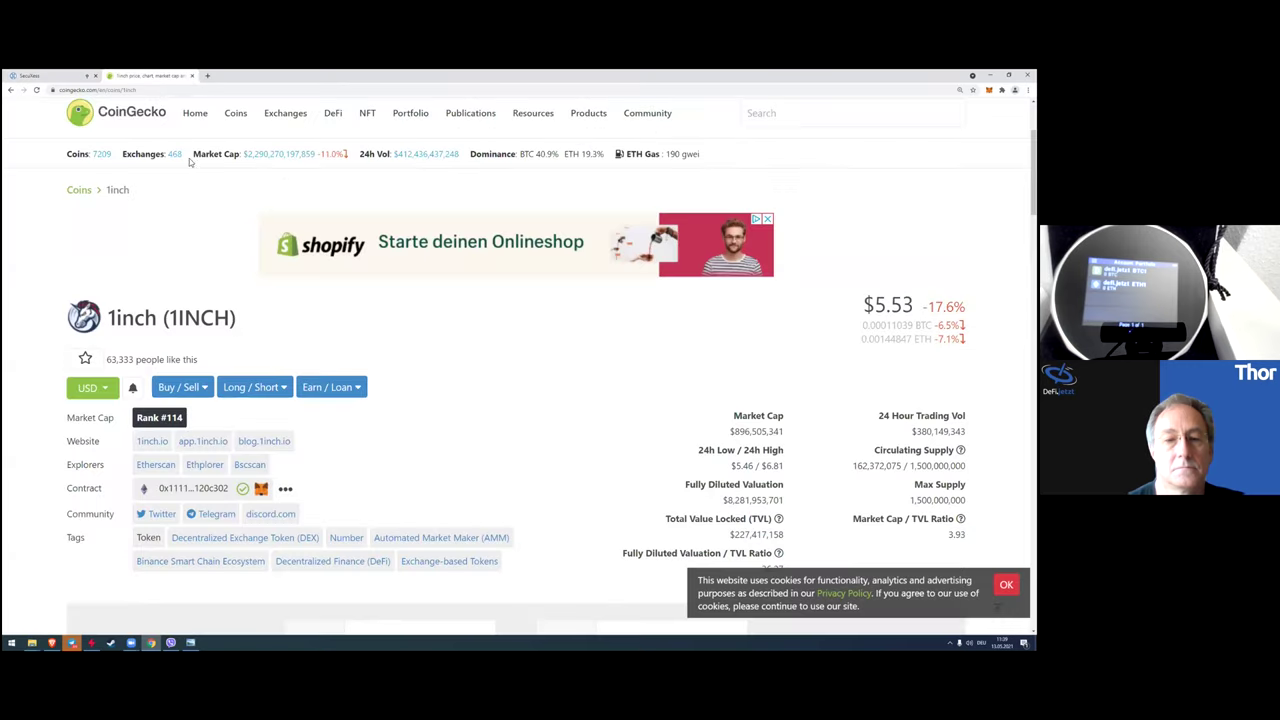
left_click(44, 73)
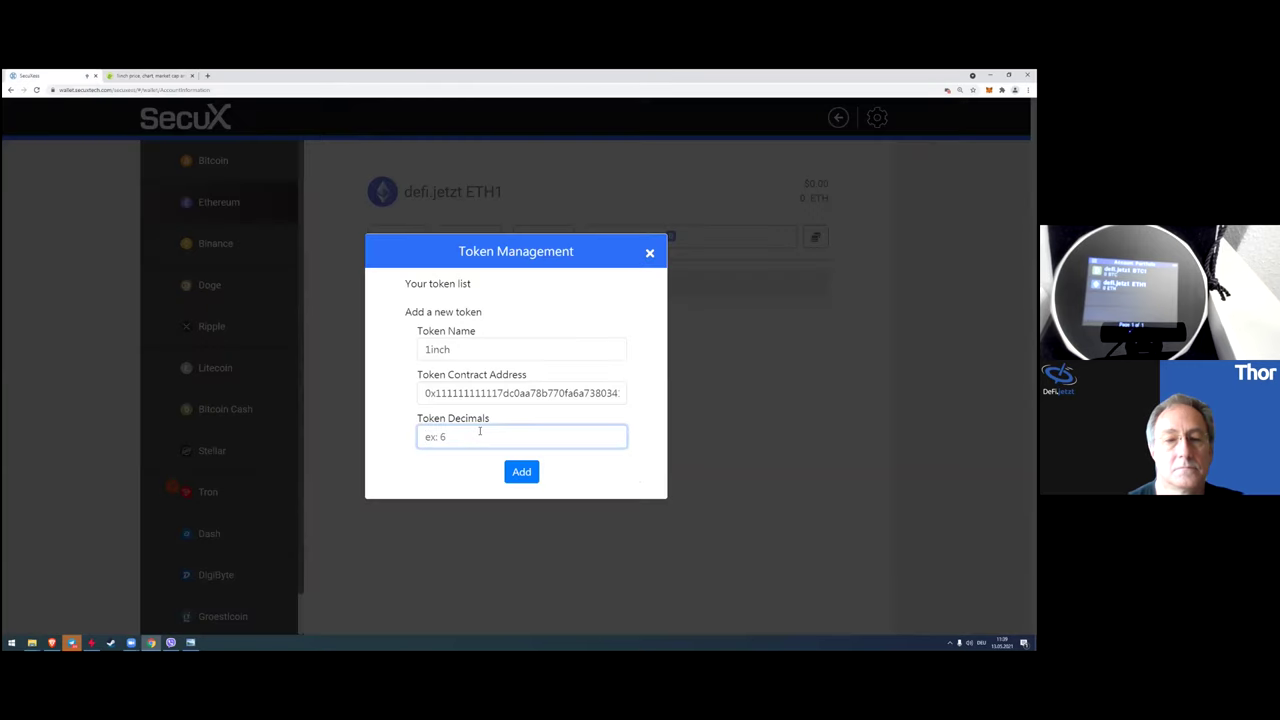
key("ctrl+Tab")
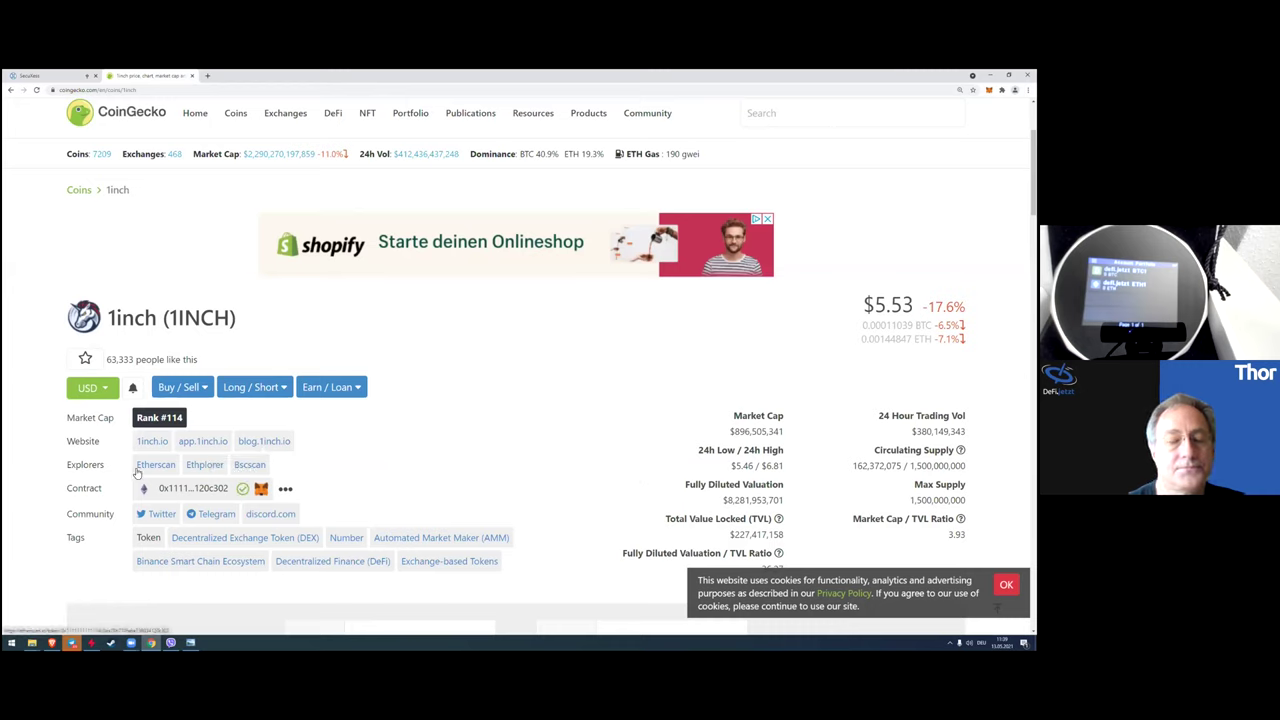
left_click_drag(81, 466, 106, 467)
left_click(86, 457)
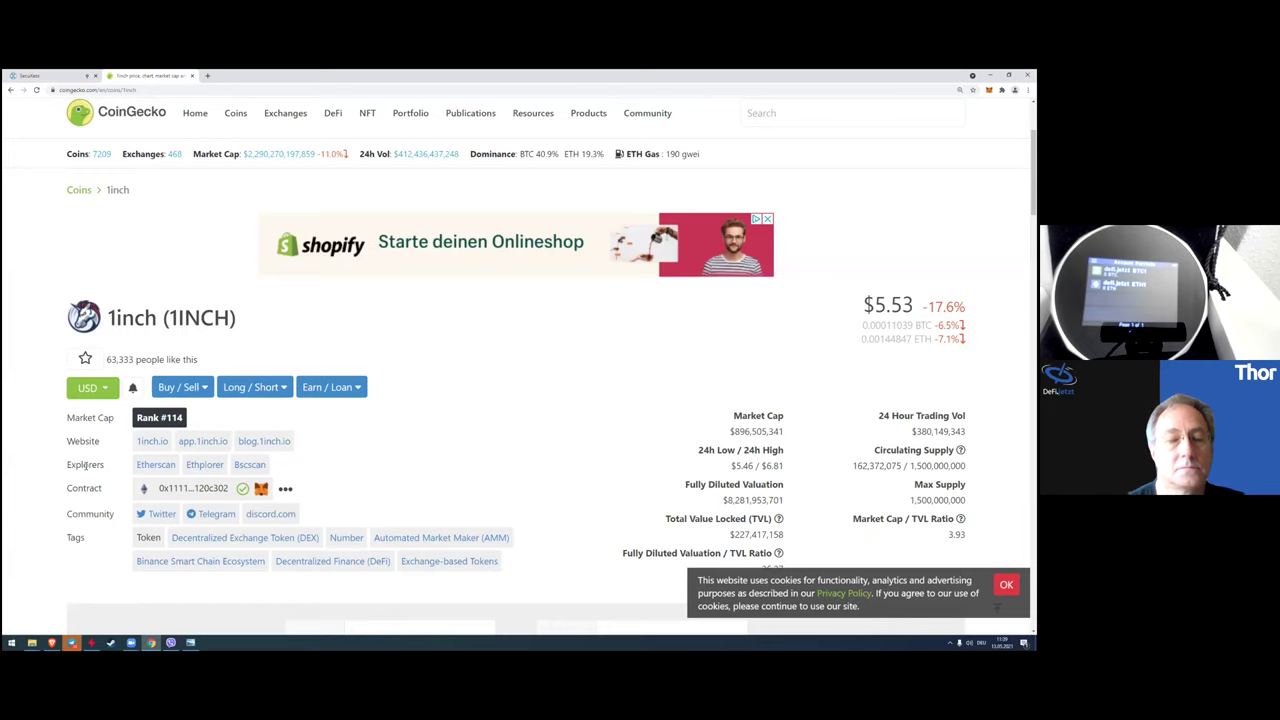
left_click(157, 465)
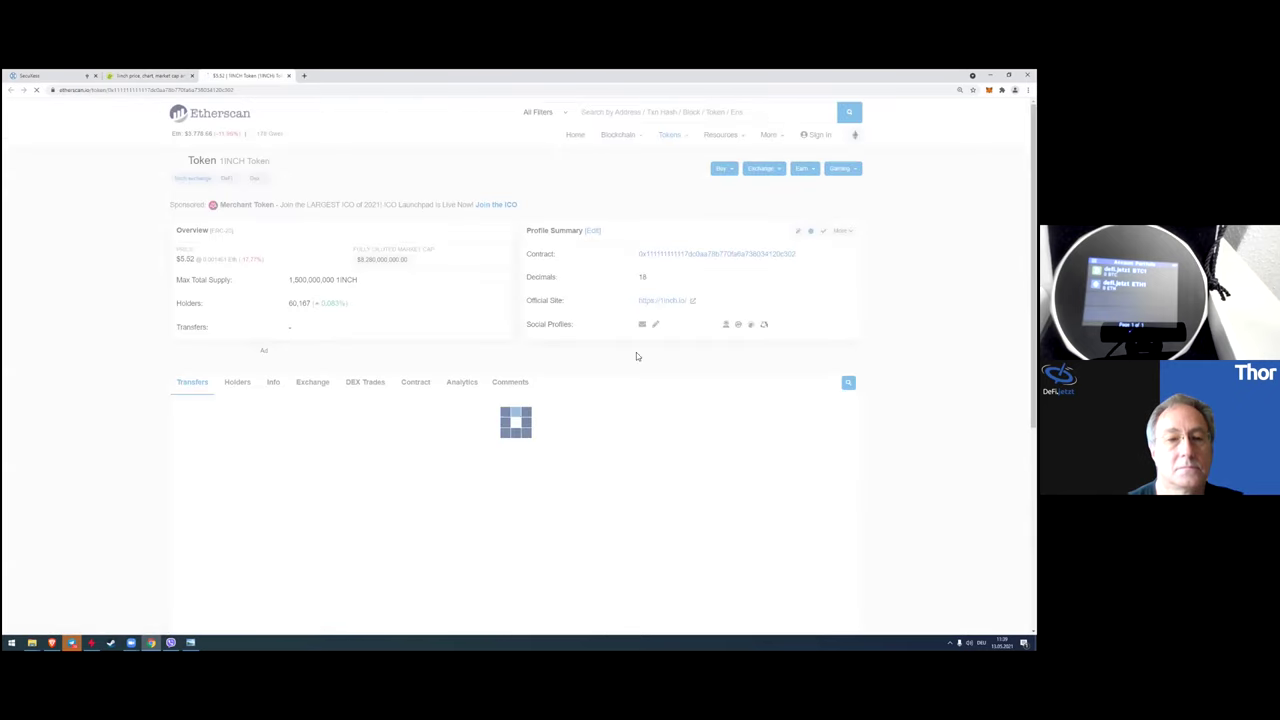